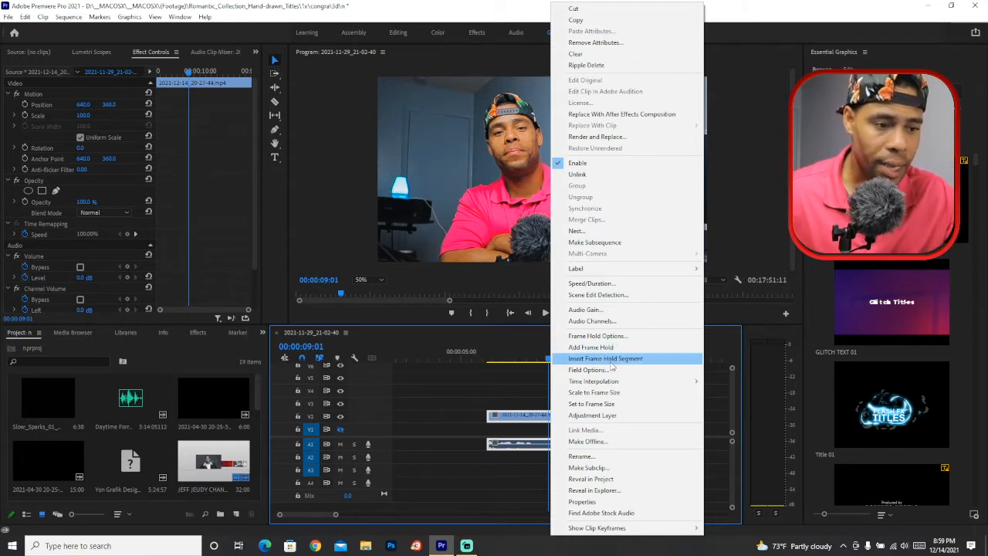
Step: Insert a frame hold segment at 00:00:09:01 in the V2 clip and play through the freeze
{"action": "left_click", "coordinate": [611, 362]}
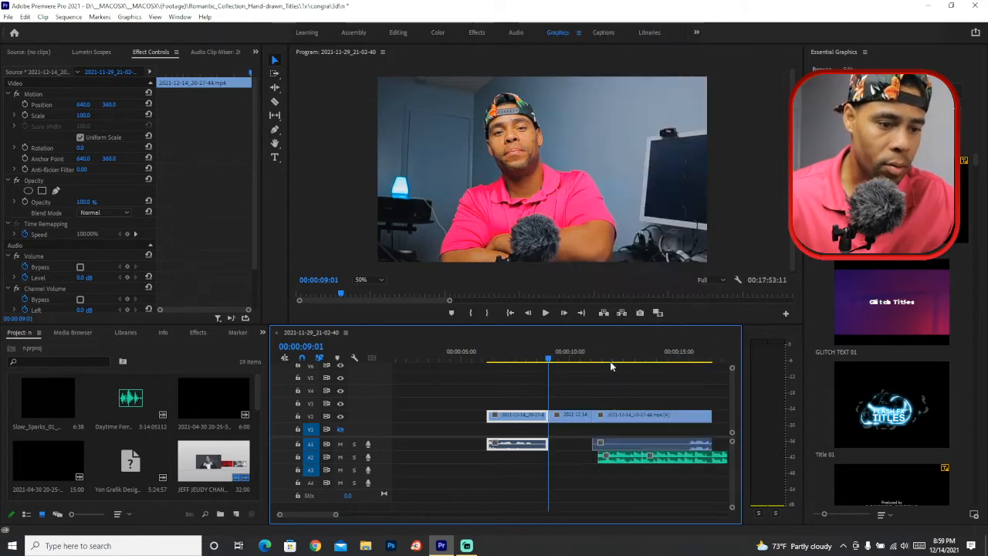
{"action": "mouse_move", "coordinate": [549, 361]}
{"action": "left_mouse_down"}
{"action": "mouse_move", "coordinate": [532, 362]}
{"action": "mouse_move", "coordinate": [564, 361]}
{"action": "left_mouse_up"}
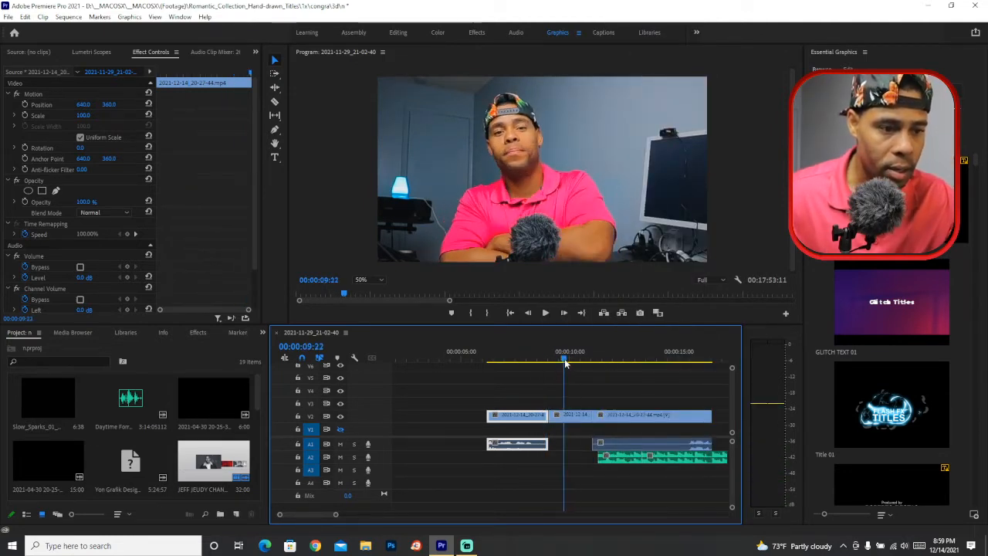
{"action": "left_click", "coordinate": [566, 421]}
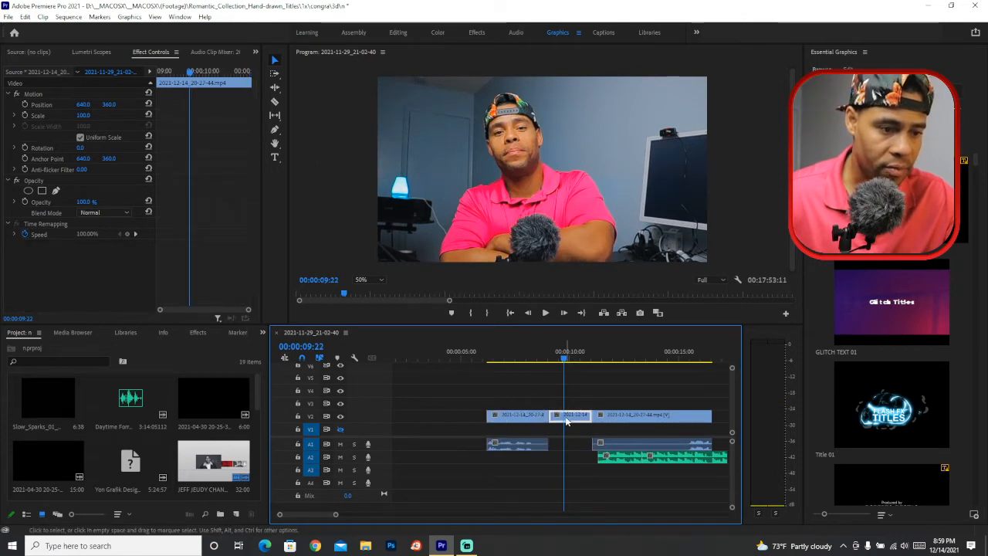
{"action": "left_click", "coordinate": [541, 350]}
{"action": "key", "text": "space"}
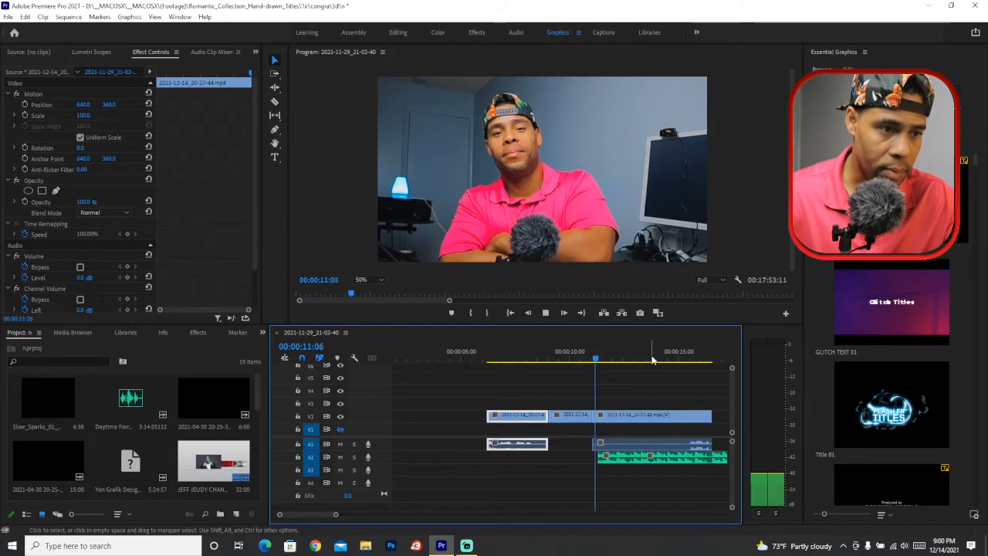
{"action": "left_click", "coordinate": [565, 353]}
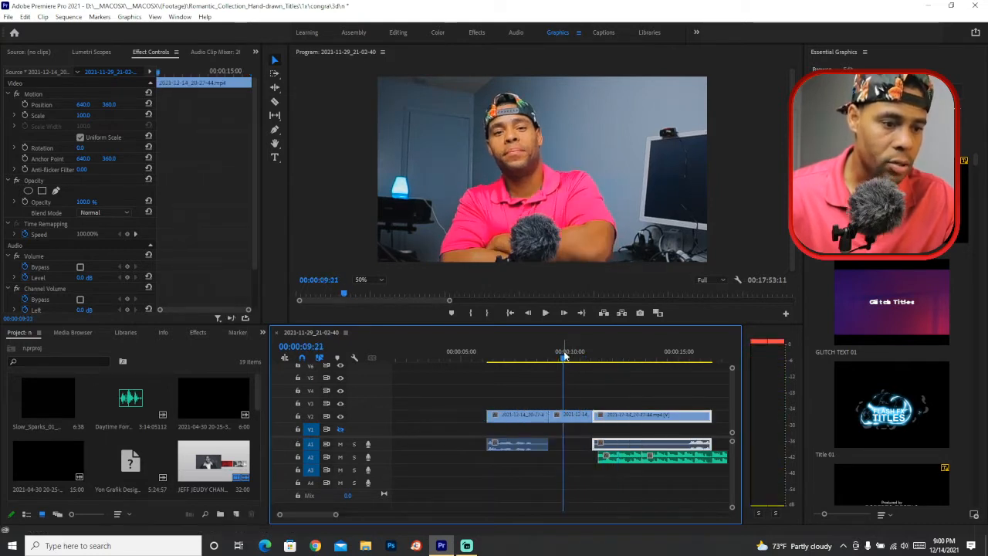
Step: Duplicate the frame hold segment from V2 onto track V3, directly above the original
{"action": "left_click", "coordinate": [573, 418]}
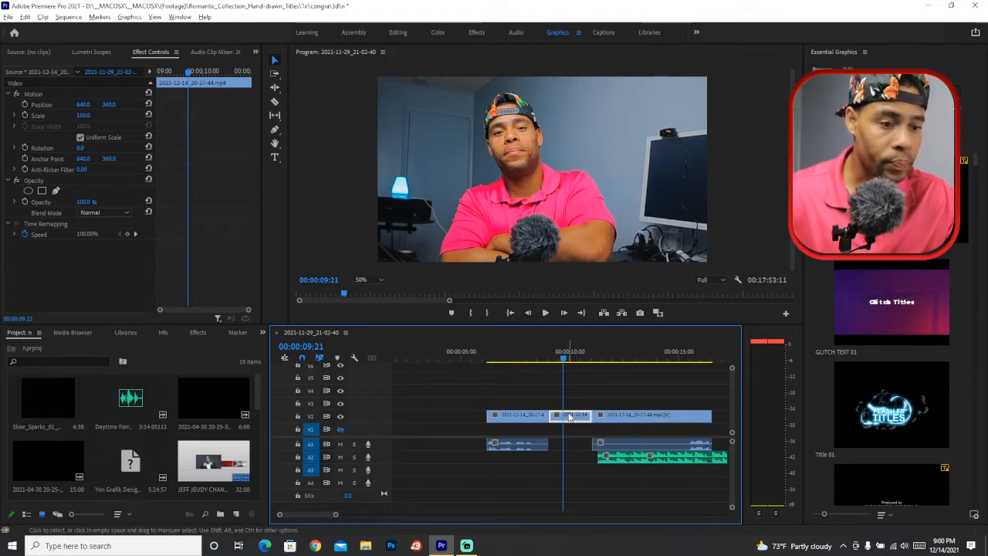
{"action": "left_click_drag", "start_coordinate": [568, 419], "coordinate": [570, 404]}
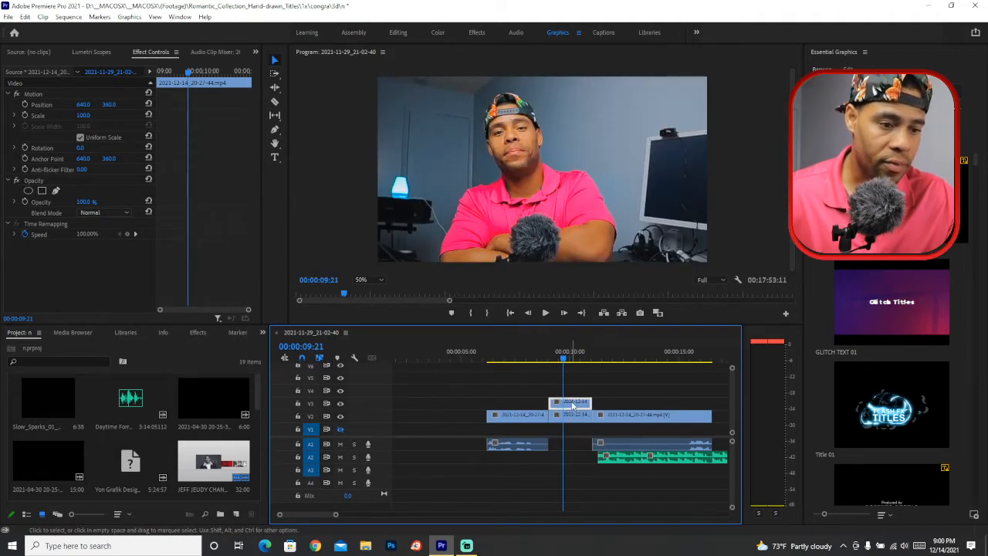
{"action": "left_click", "coordinate": [568, 417]}
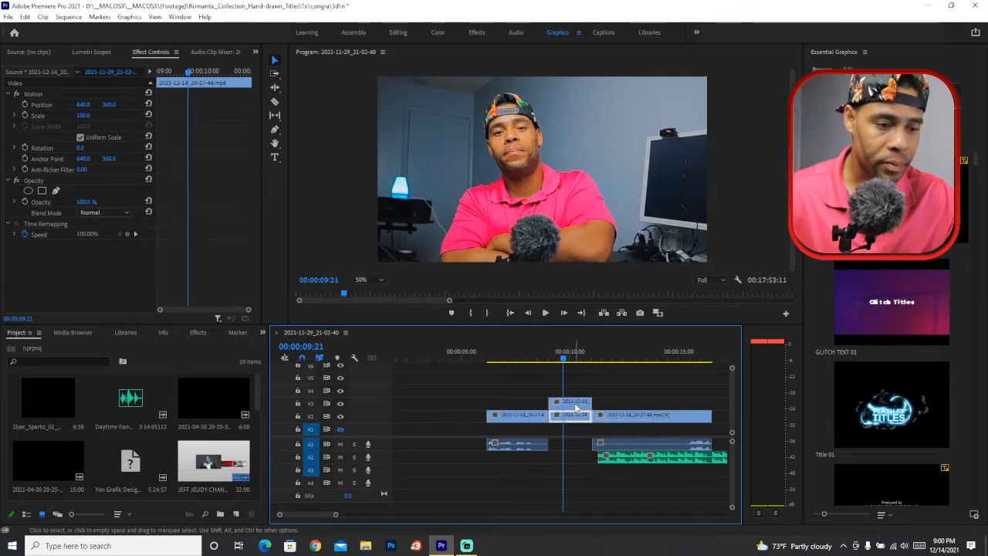
{"action": "left_click", "coordinate": [575, 405]}
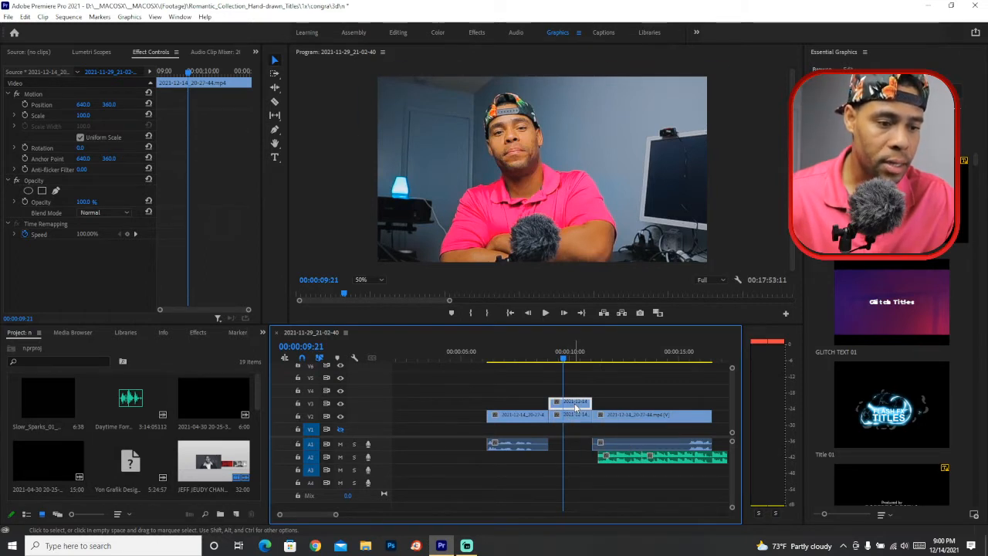
Step: Hide track V2 and begin a pen opacity mask on the V3 frame hold, tracing the man's shoulder, arm, lower frame edge and opposite elbow
{"action": "left_click", "coordinate": [341, 417]}
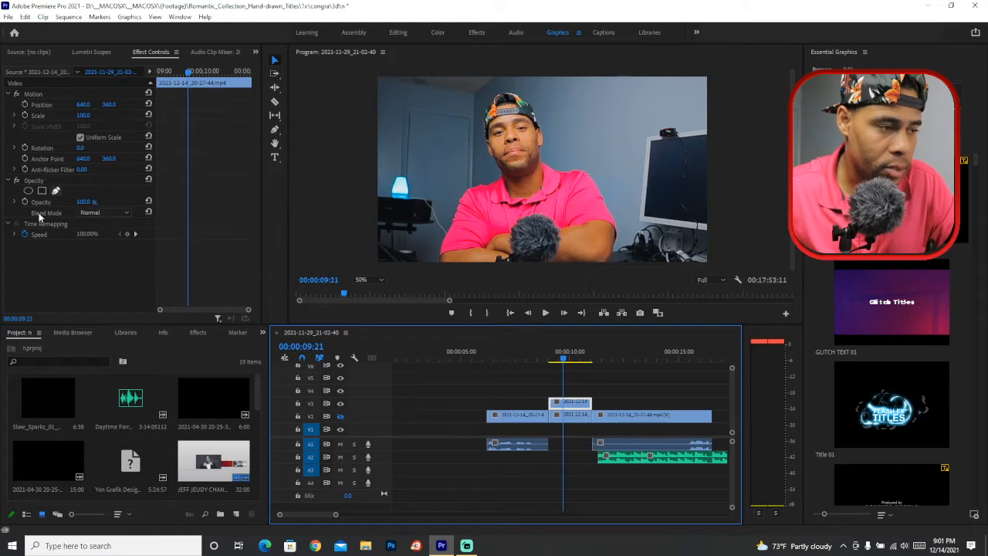
{"action": "left_click", "coordinate": [56, 191]}
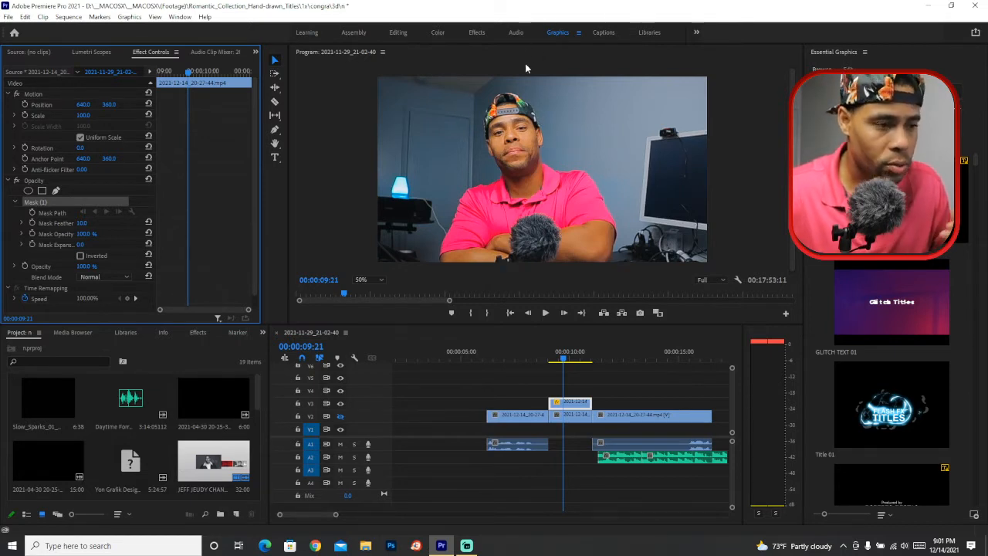
{"action": "left_click", "coordinate": [491, 187]}
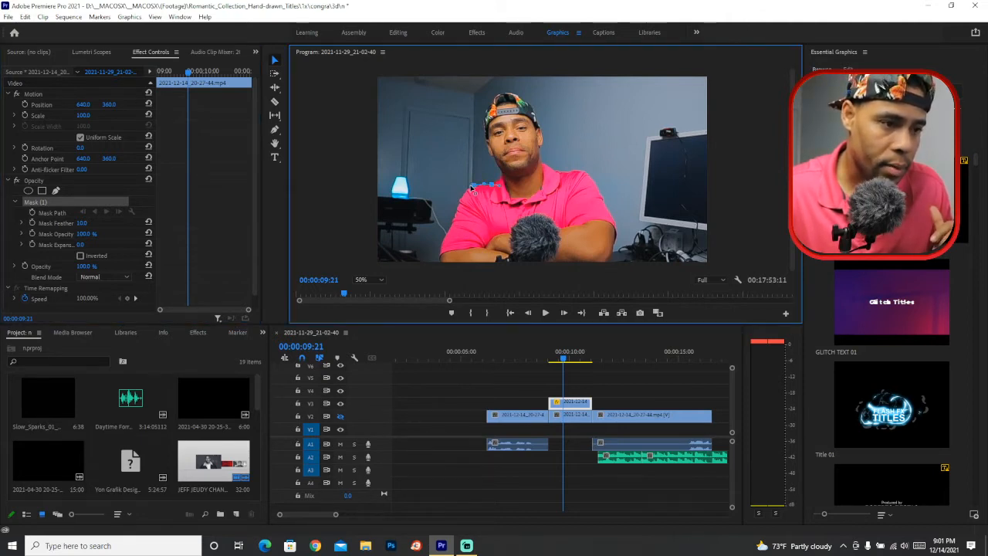
{"action": "left_click", "coordinate": [455, 212]}
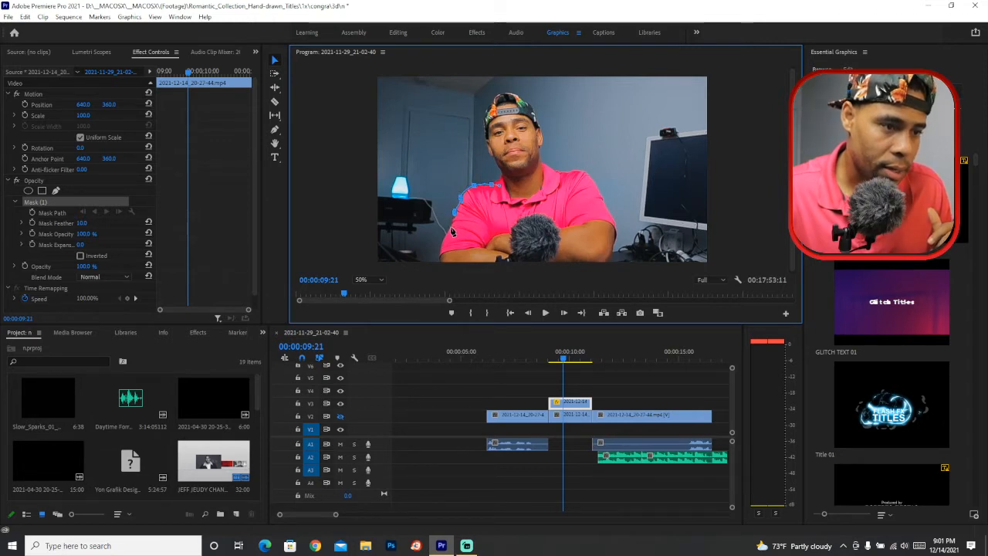
{"action": "left_click", "coordinate": [450, 238]}
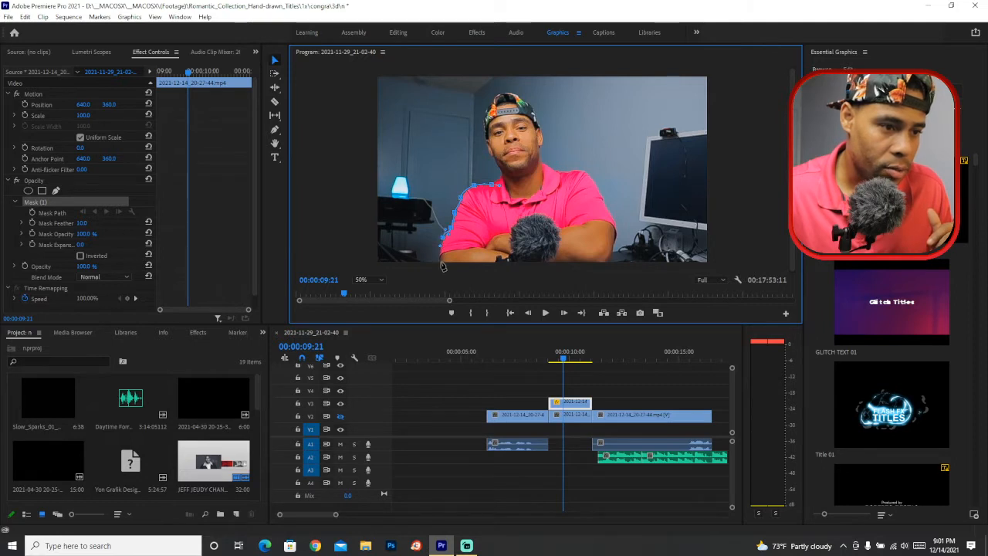
{"action": "left_click", "coordinate": [445, 268]}
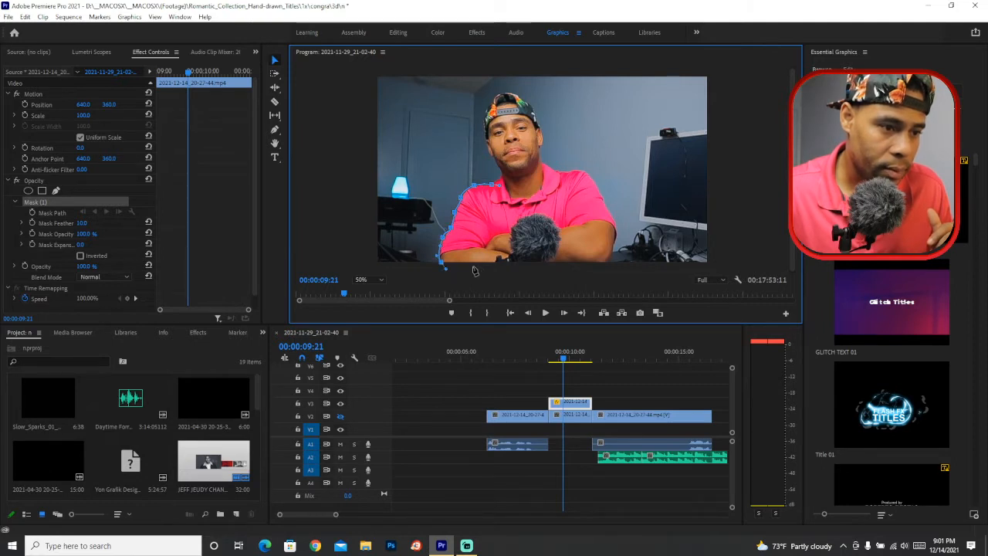
{"action": "left_click", "coordinate": [485, 265]}
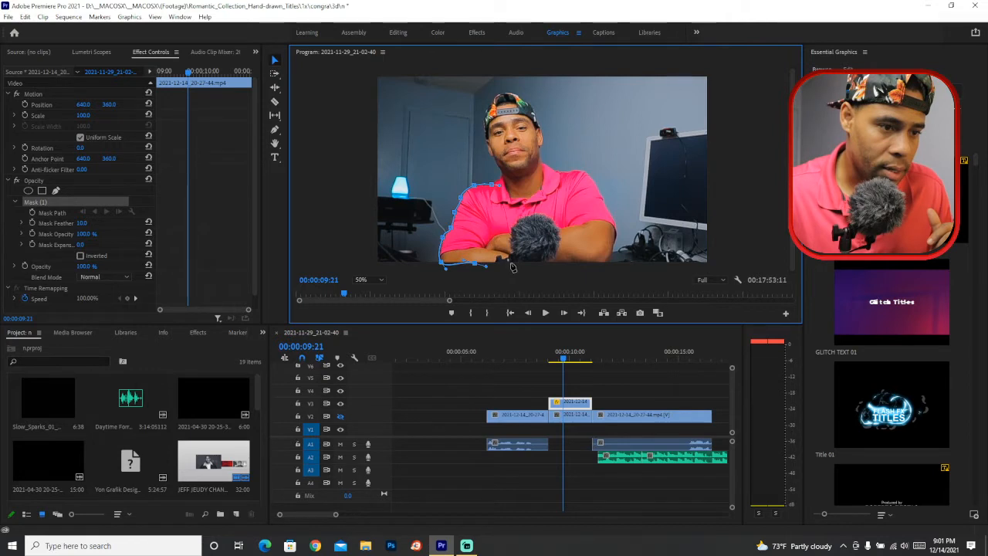
{"action": "left_click", "coordinate": [576, 266]}
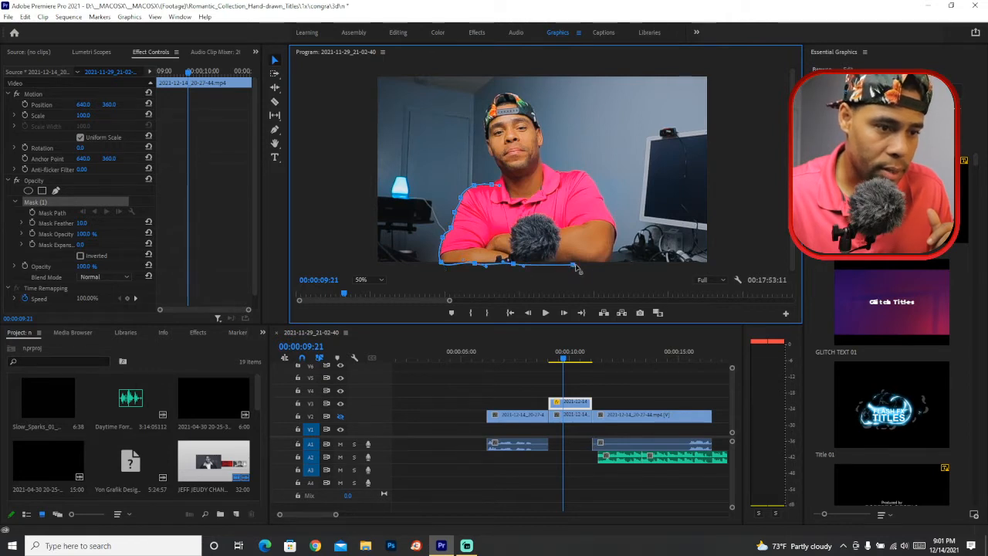
{"action": "left_click", "coordinate": [607, 266]}
{"action": "left_click", "coordinate": [614, 243]}
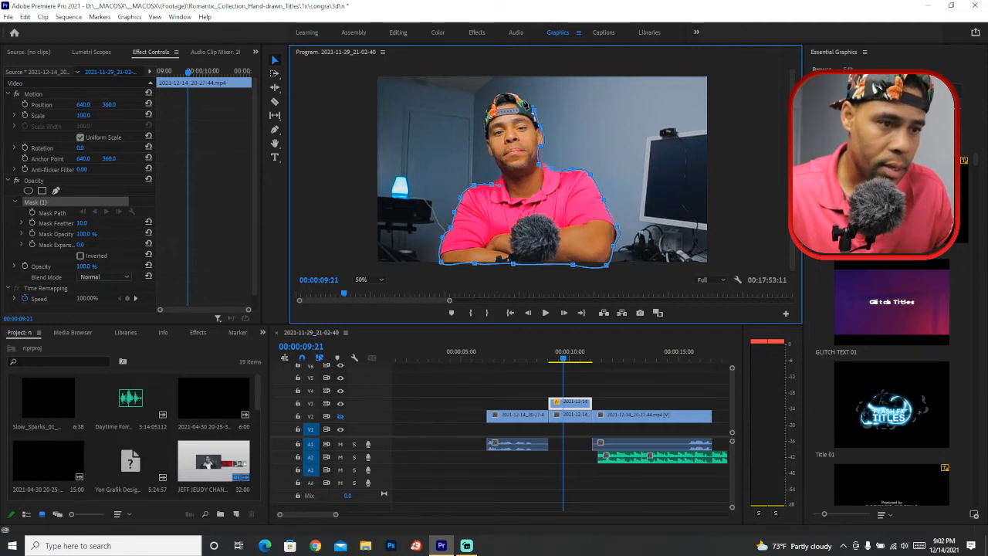
Step: Trace the mask over the cap and down the face and neck, closing it at the starting shoulder point
{"action": "left_click", "coordinate": [504, 91]}
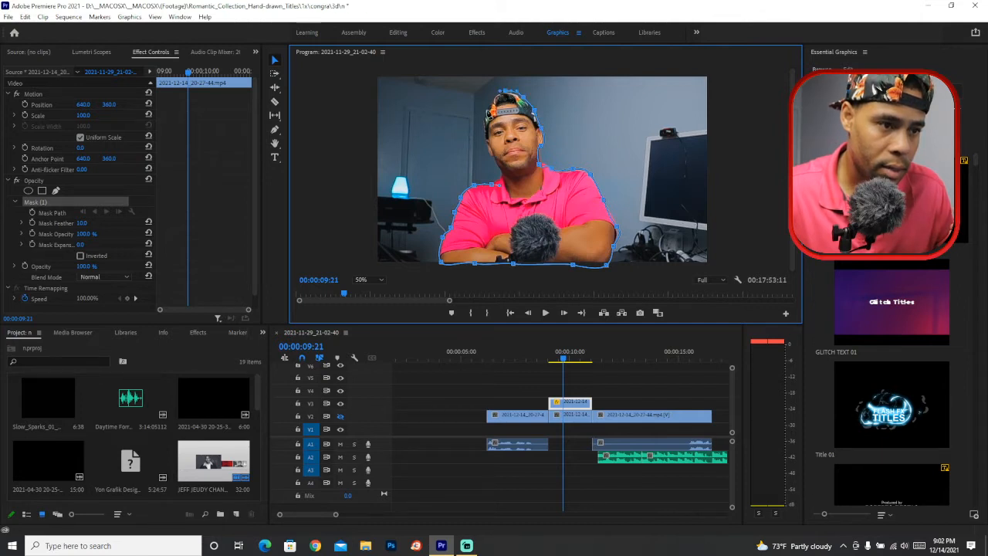
{"action": "left_click", "coordinate": [486, 112]}
{"action": "left_click_drag", "start_coordinate": [485, 111], "coordinate": [484, 120]}
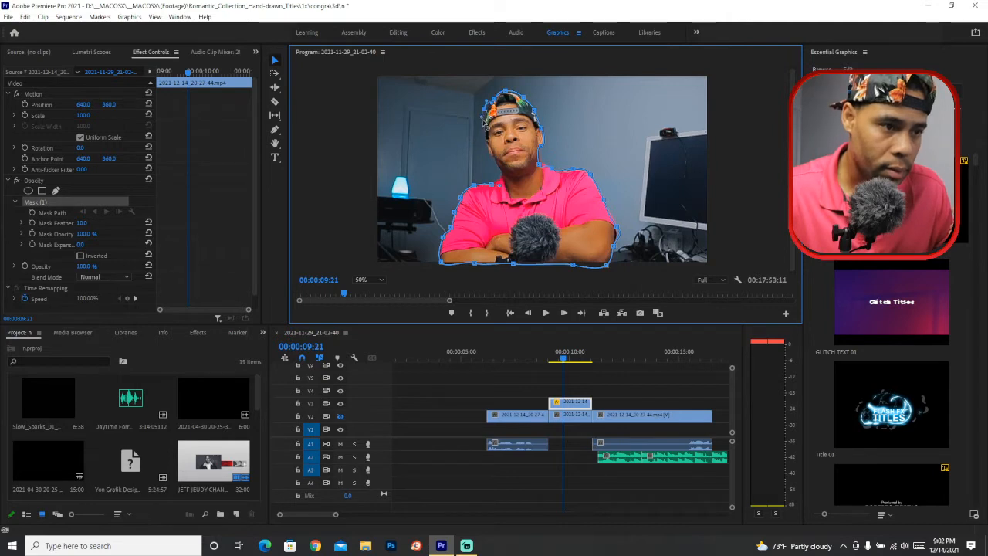
{"action": "left_click", "coordinate": [494, 161]}
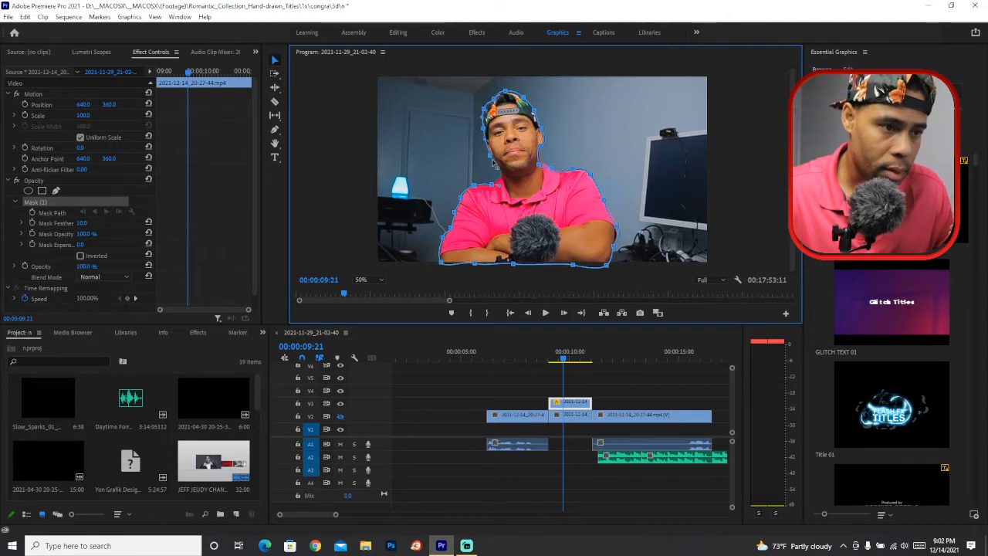
{"action": "left_click", "coordinate": [503, 181]}
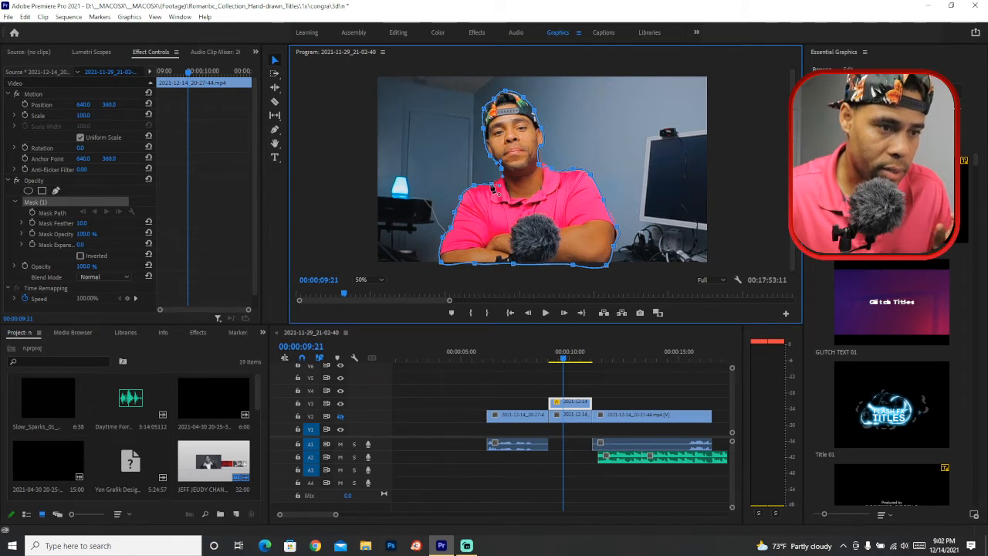
{"action": "left_click", "coordinate": [492, 188]}
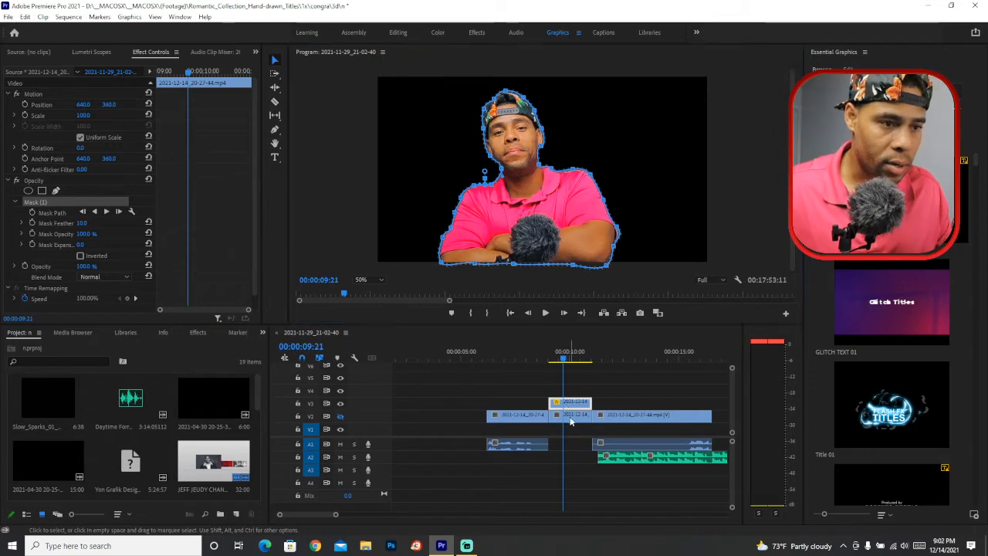
Step: Turn the output of track V2 back on so the full frame shows behind the masked cutout
{"action": "left_click", "coordinate": [572, 390]}
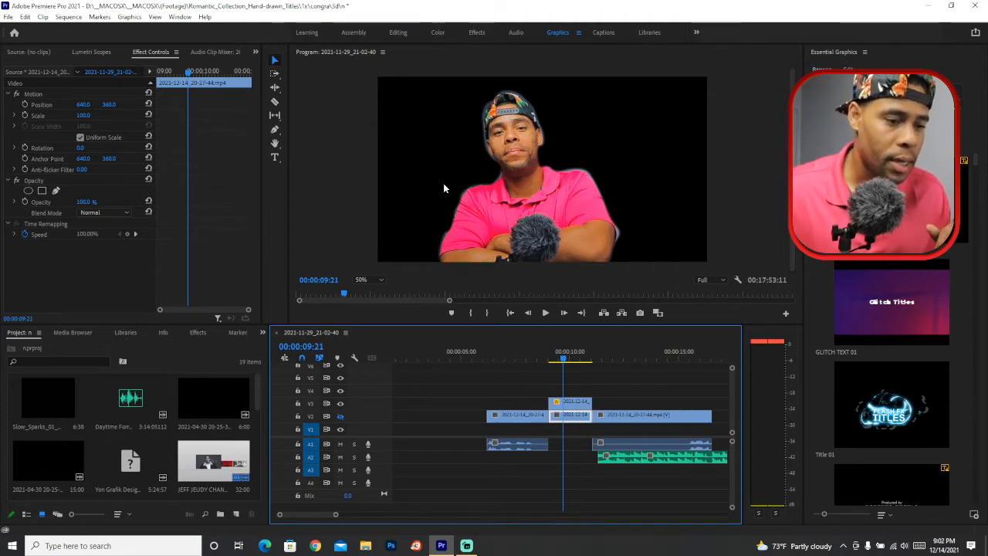
{"action": "left_click", "coordinate": [340, 417]}
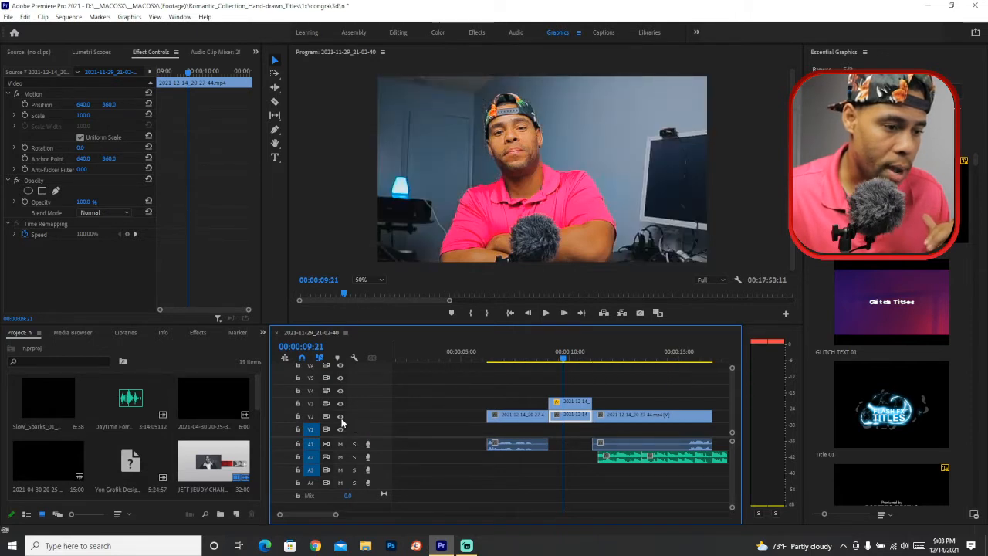
{"action": "left_click", "coordinate": [573, 419]}
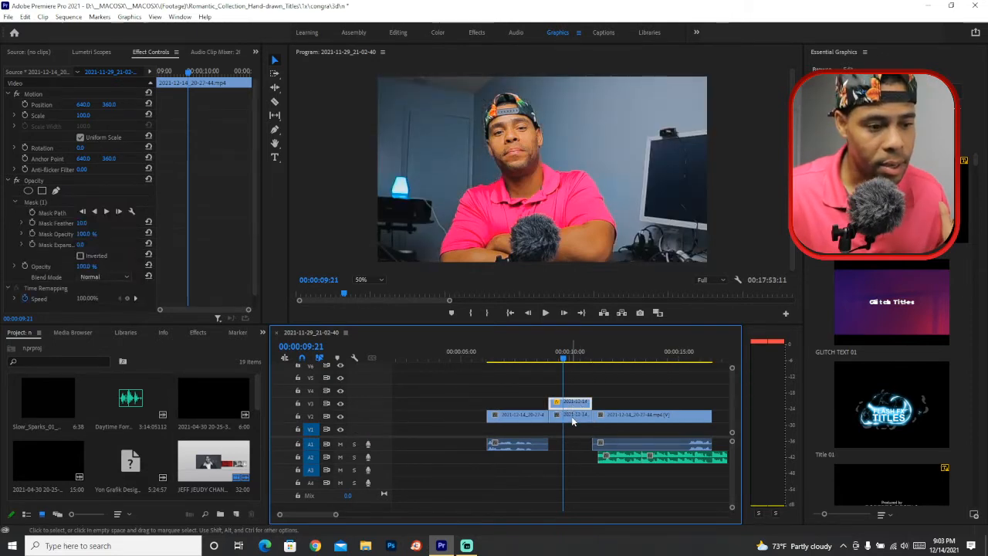
Step: Apply the Gaussian Blur effect from Blur & Sharpen to the frame hold segment on V2
{"action": "left_click", "coordinate": [572, 416]}
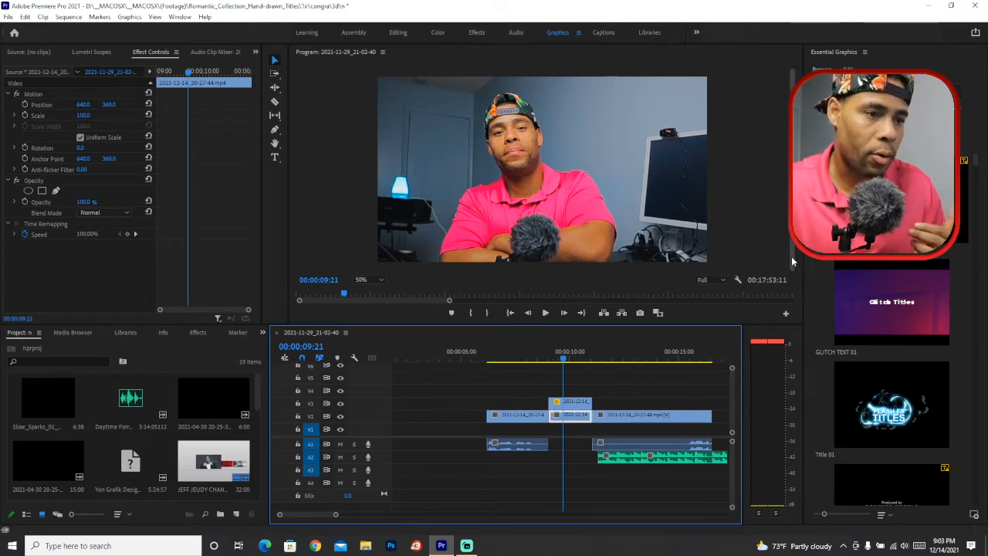
{"action": "left_click", "coordinate": [197, 333]}
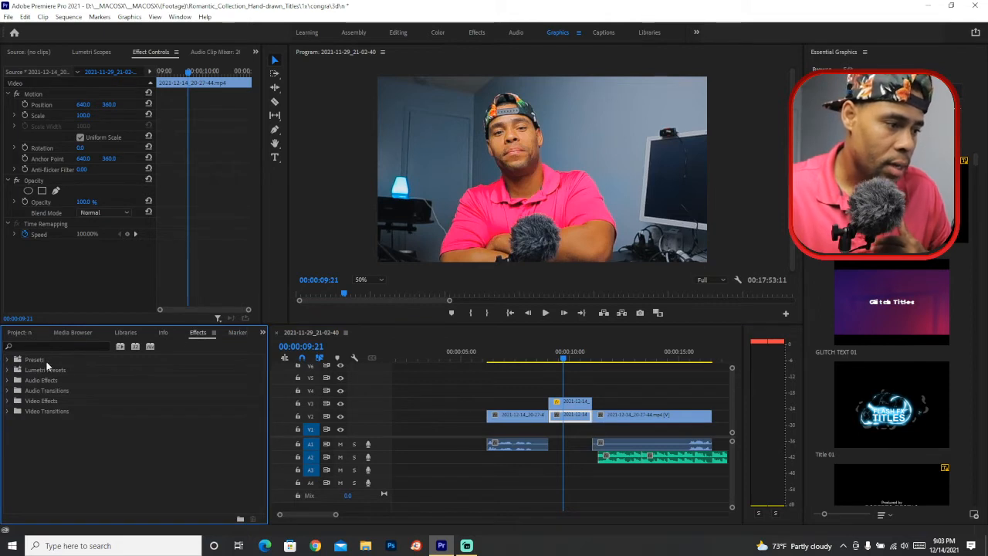
{"action": "left_click", "coordinate": [9, 402]}
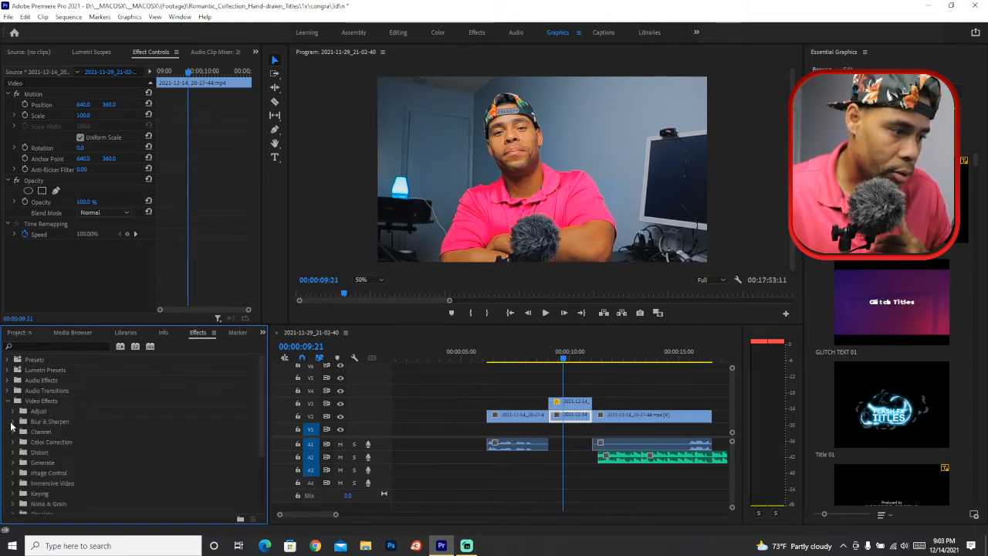
{"action": "left_click", "coordinate": [14, 423]}
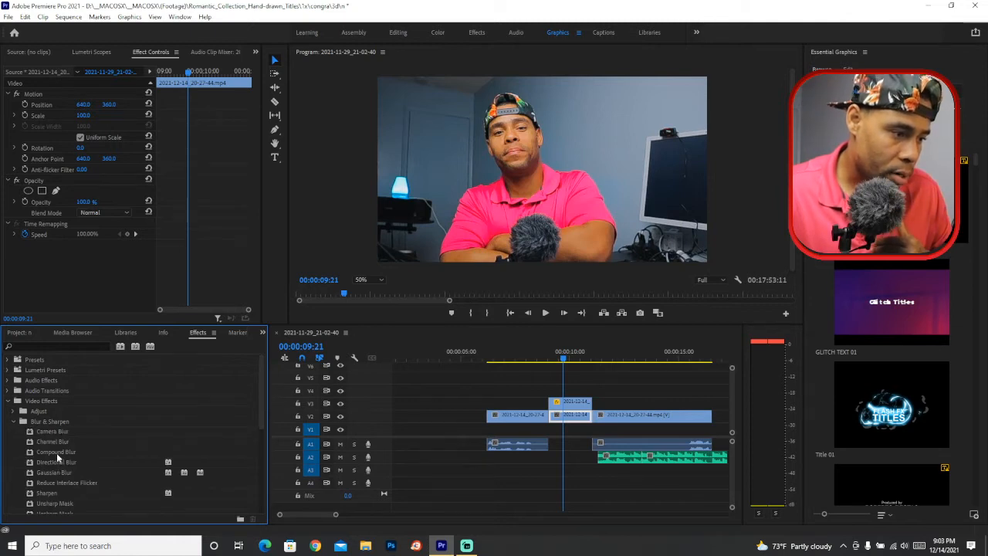
{"action": "scroll", "coordinate": [56, 463], "scroll_direction": "down", "scroll_amount": 1}
{"action": "scroll", "coordinate": [61, 471], "scroll_direction": "down", "scroll_amount": 1}
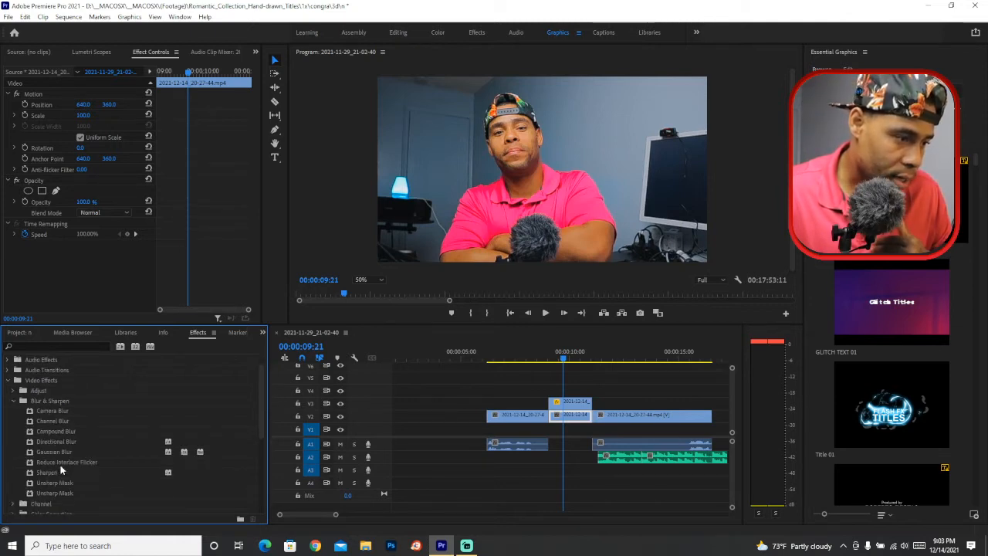
{"action": "left_click_drag", "start_coordinate": [58, 451], "coordinate": [568, 421]}
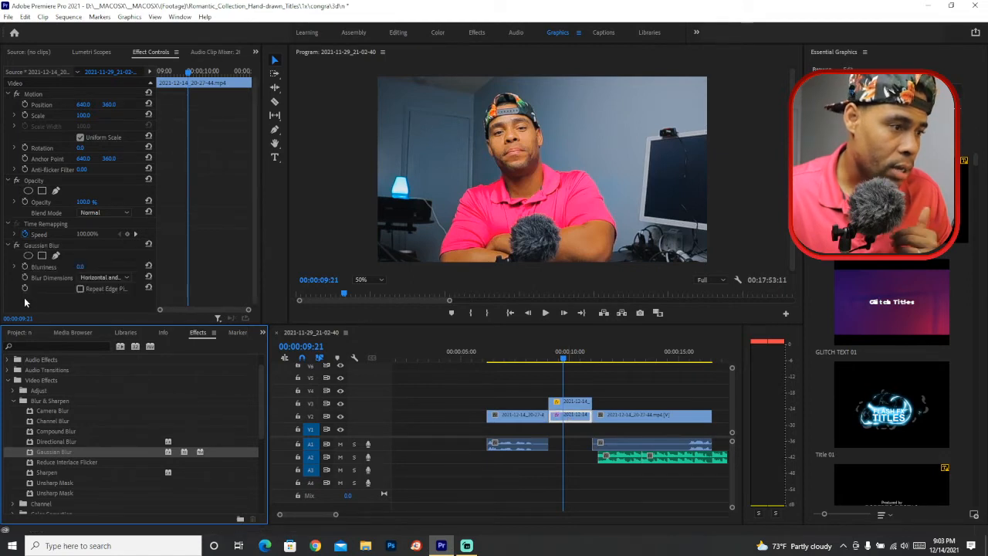
Step: Set the Gaussian Blur's Blurriness to 34 on the V2 frame hold and collapse the video effects list
{"action": "left_click", "coordinate": [43, 244]}
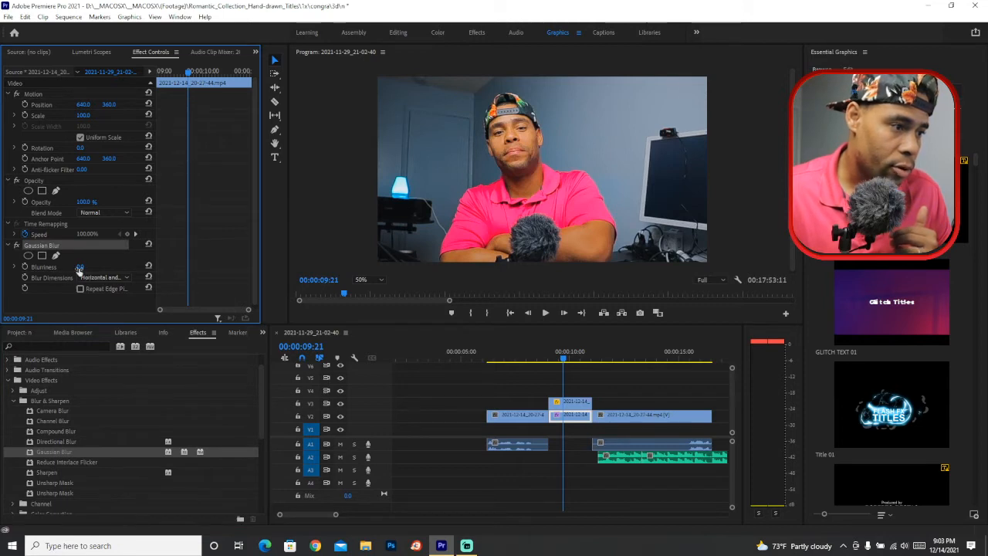
{"action": "left_click_drag", "start_coordinate": [81, 266], "coordinate": [103, 267]}
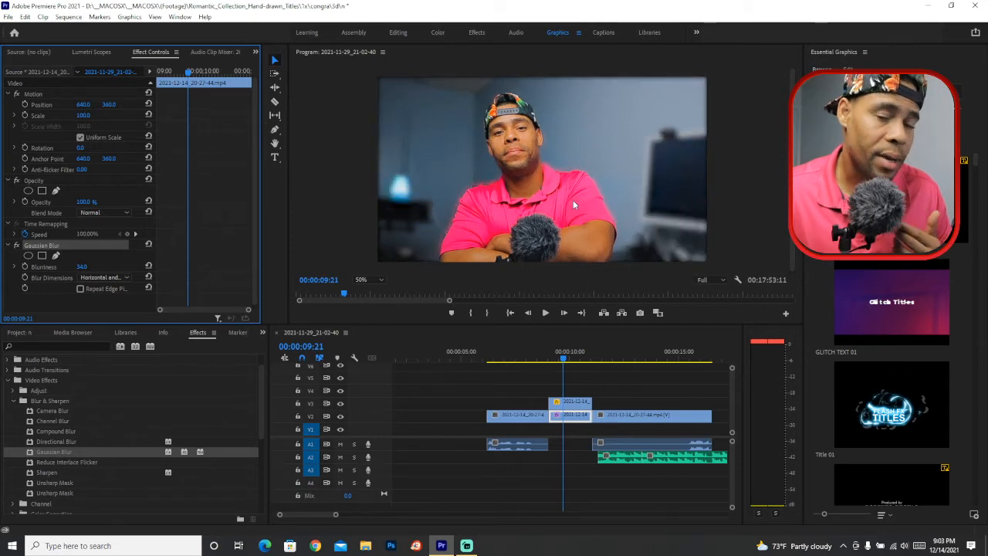
{"action": "left_click", "coordinate": [8, 381]}
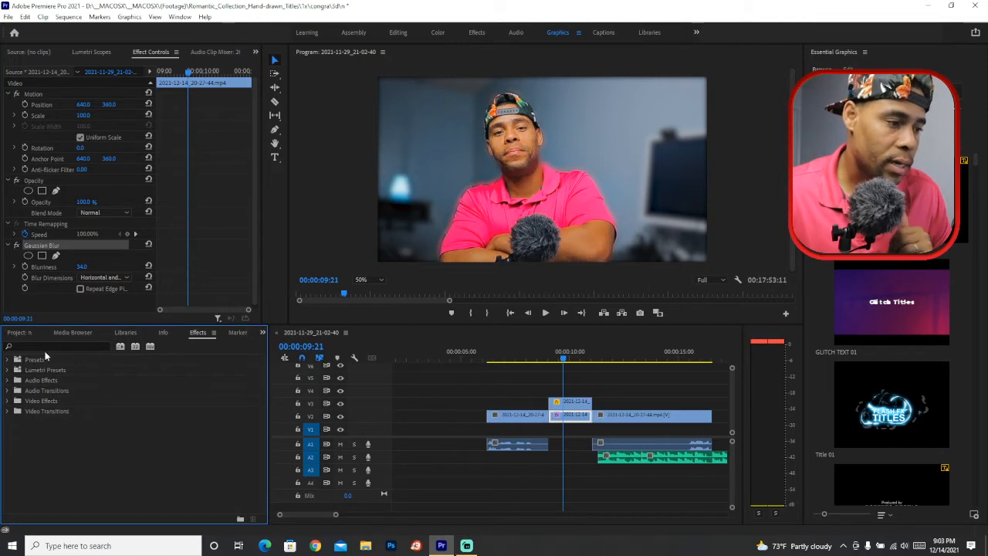
Step: Apply the Color Balance (HLS) effect from Color Correction to the frame hold segment on V2
{"action": "left_click", "coordinate": [48, 346]}
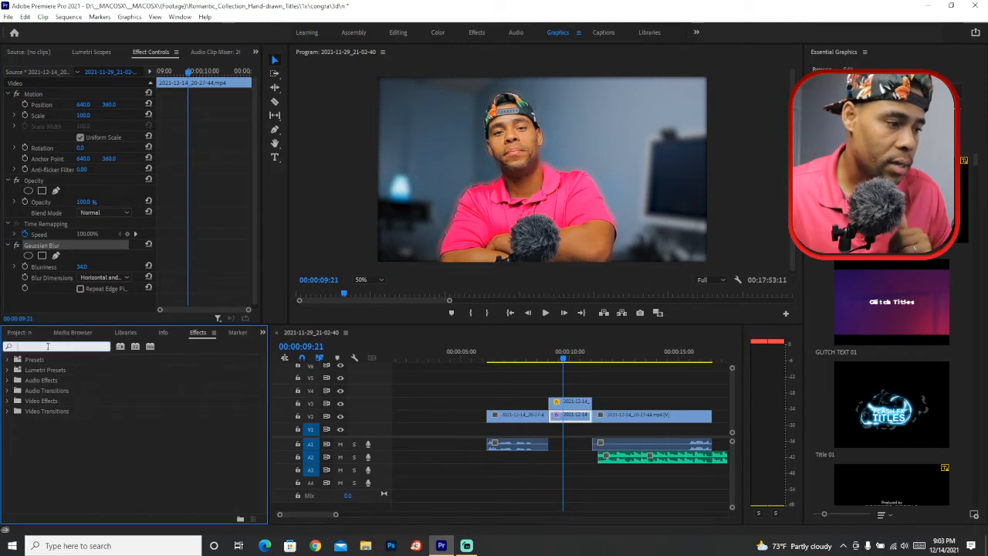
{"action": "left_click", "coordinate": [8, 401]}
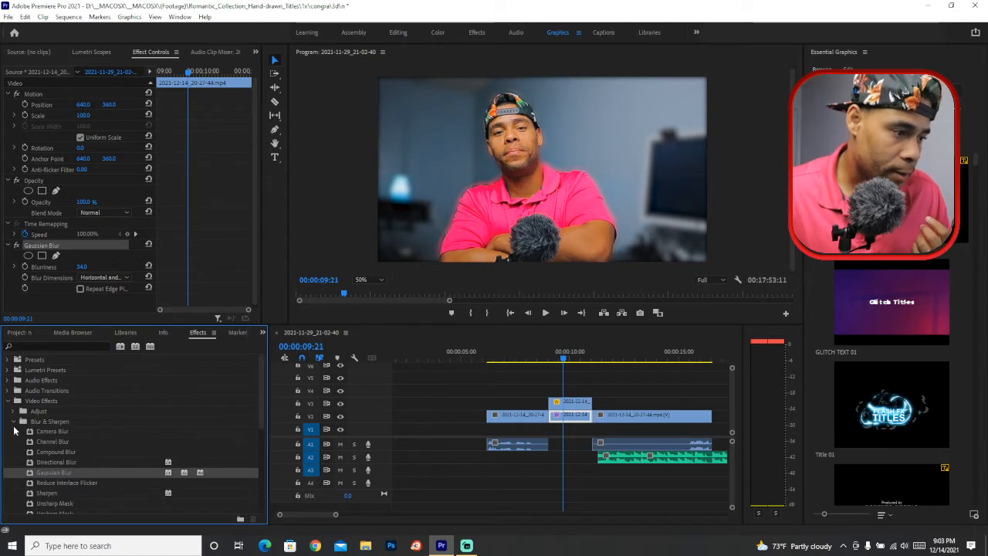
{"action": "left_click", "coordinate": [12, 423]}
{"action": "left_click", "coordinate": [13, 412]}
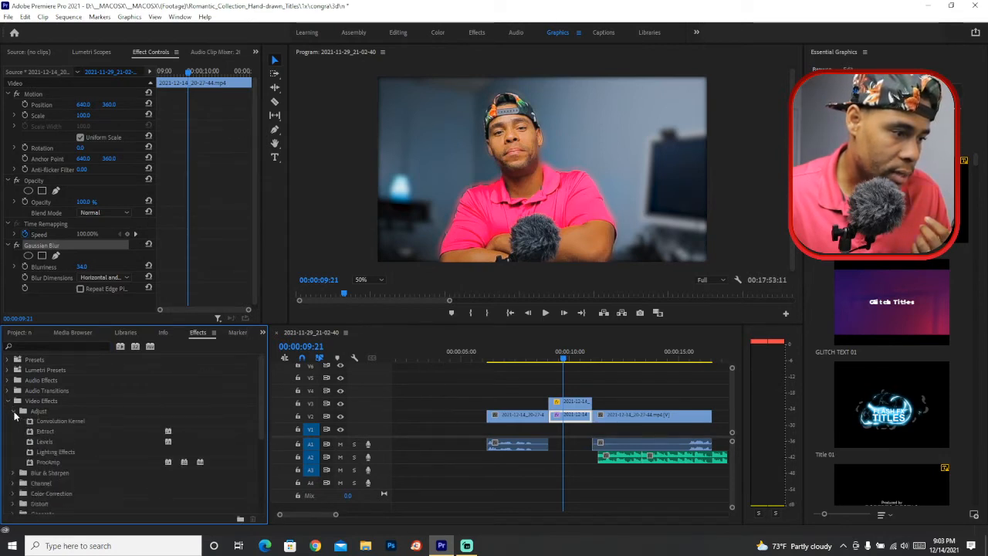
{"action": "left_click", "coordinate": [13, 412]}
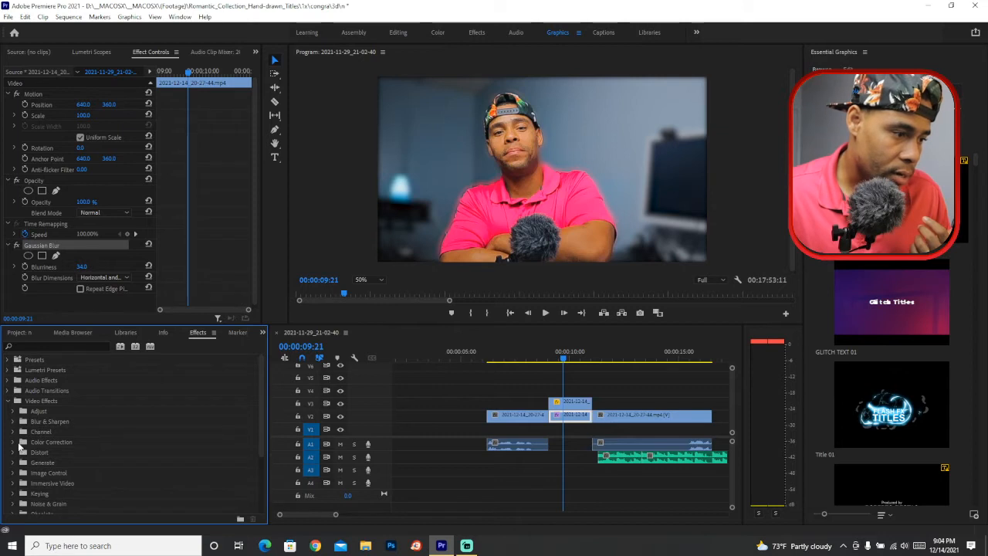
{"action": "left_click", "coordinate": [17, 444]}
{"action": "scroll", "coordinate": [46, 448], "scroll_direction": "down", "scroll_amount": 2}
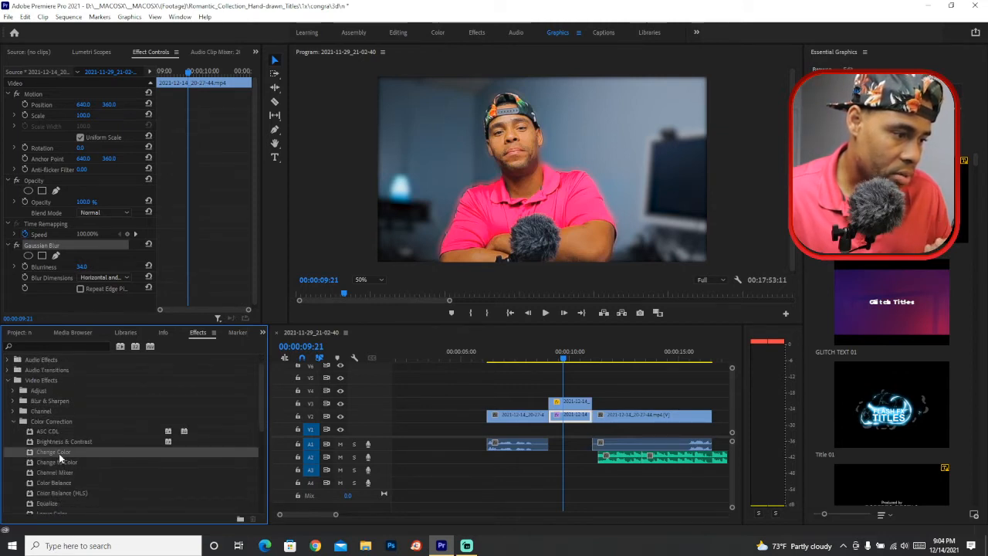
{"action": "scroll", "coordinate": [62, 454], "scroll_direction": "down", "scroll_amount": 1}
{"action": "scroll", "coordinate": [71, 475], "scroll_direction": "down", "scroll_amount": 1}
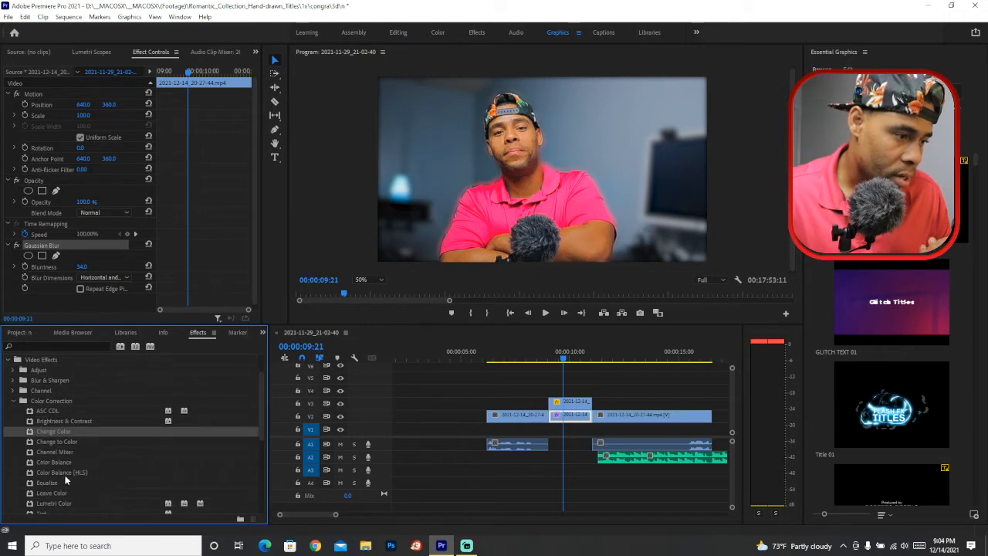
{"action": "left_click_drag", "start_coordinate": [63, 473], "coordinate": [78, 311]}
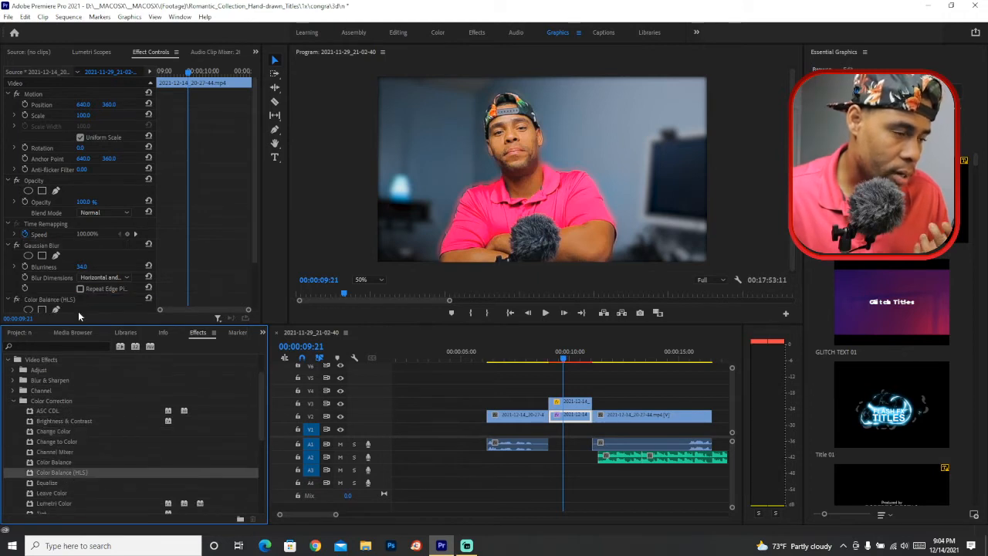
{"action": "scroll", "coordinate": [255, 247], "scroll_direction": "down", "scroll_amount": 2}
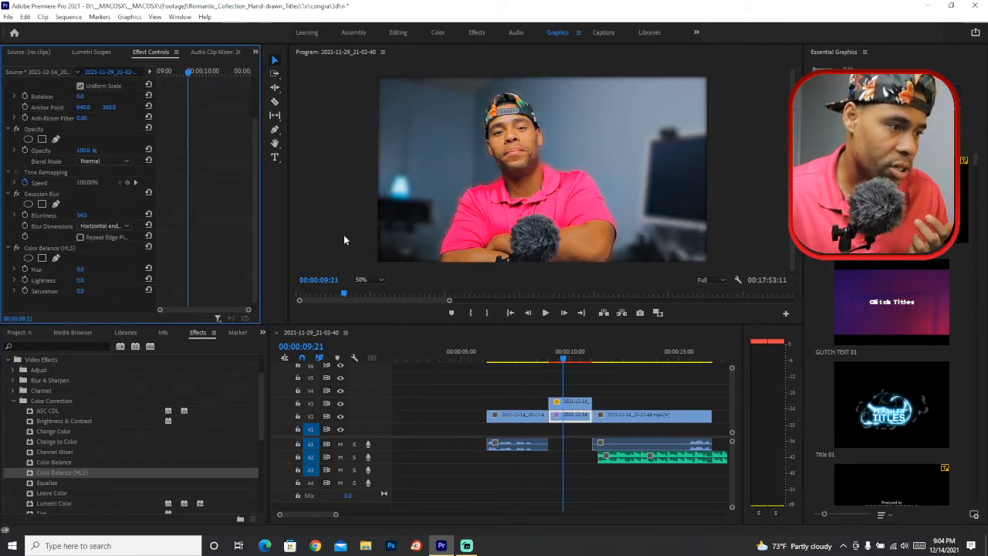
Step: Try shifting the Color Balance (HLS) hue with Lightness 17 and Saturation 51, and delete the effect from the frame hold
{"action": "mouse_move", "coordinate": [80, 268]}
{"action": "left_mouse_down"}
{"action": "mouse_move", "coordinate": [106, 268]}
{"action": "mouse_move", "coordinate": [97, 269]}
{"action": "left_mouse_up"}
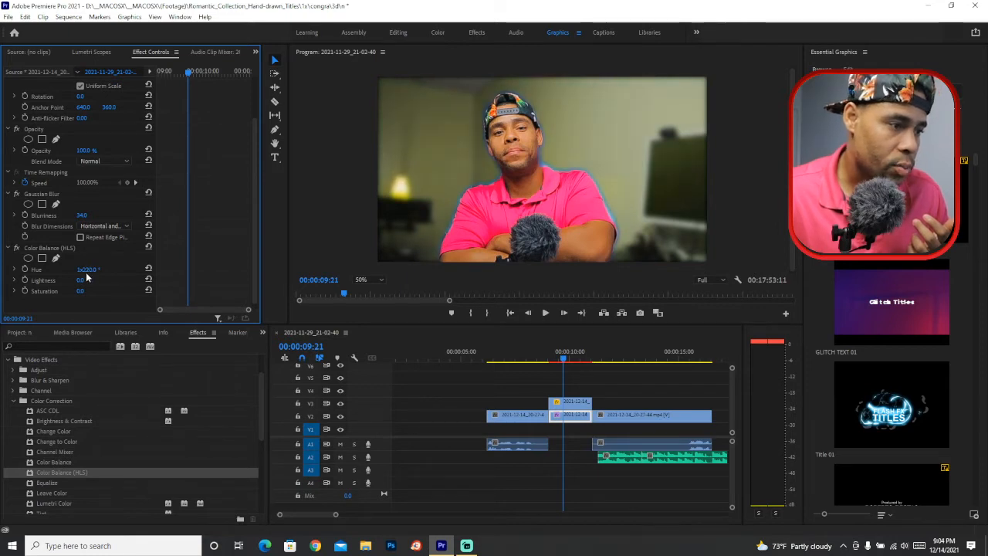
{"action": "mouse_move", "coordinate": [80, 270]}
{"action": "left_mouse_down"}
{"action": "mouse_move", "coordinate": [35, 269]}
{"action": "mouse_move", "coordinate": [65, 280]}
{"action": "mouse_move", "coordinate": [52, 291]}
{"action": "mouse_move", "coordinate": [92, 291]}
{"action": "mouse_move", "coordinate": [77, 279]}
{"action": "mouse_move", "coordinate": [83, 269]}
{"action": "mouse_move", "coordinate": [98, 273]}
{"action": "left_mouse_up"}
{"action": "left_click", "coordinate": [64, 248]}
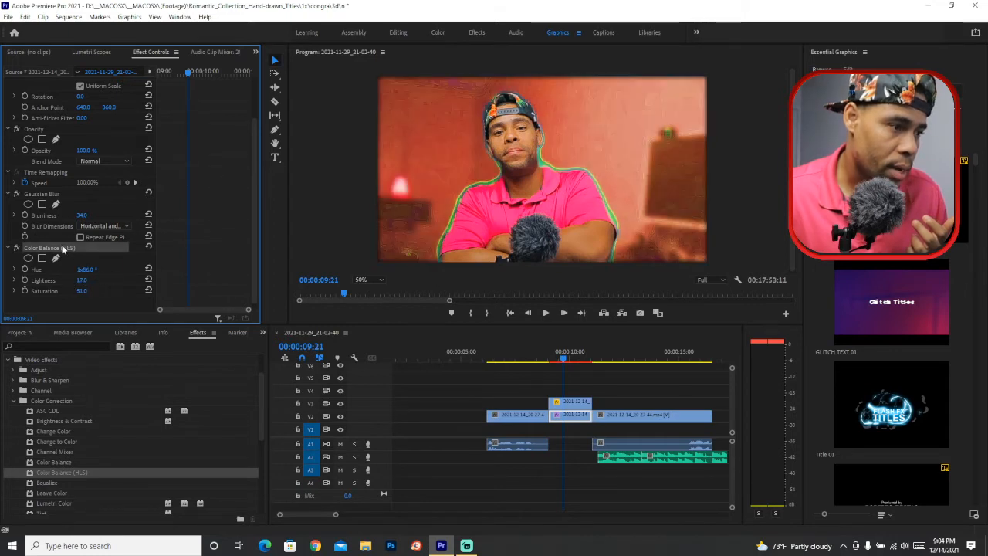
{"action": "key", "text": "Delete"}
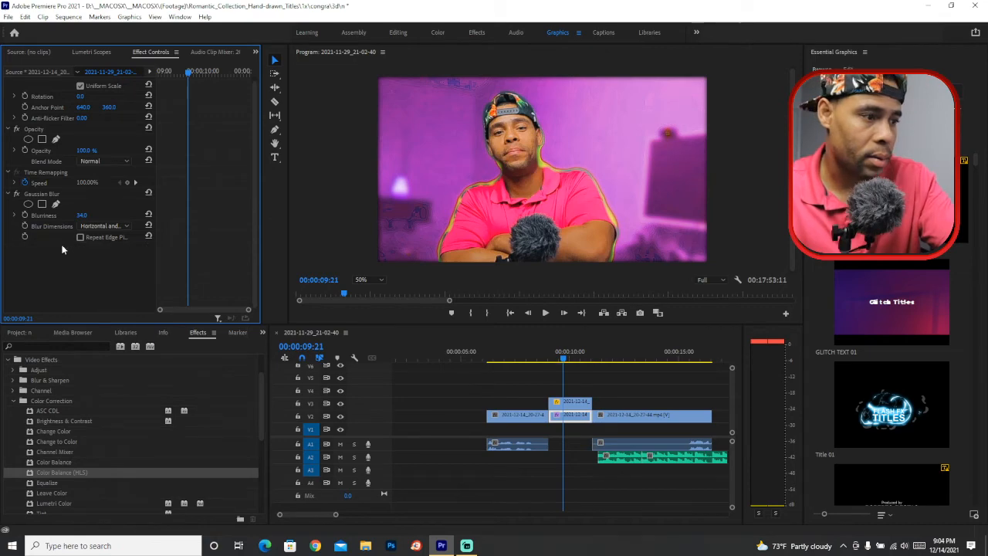
Step: Apply the Lumetri Color effect from Color Correction to the frame hold segment on V2
{"action": "scroll", "coordinate": [54, 478], "scroll_direction": "down", "scroll_amount": 1}
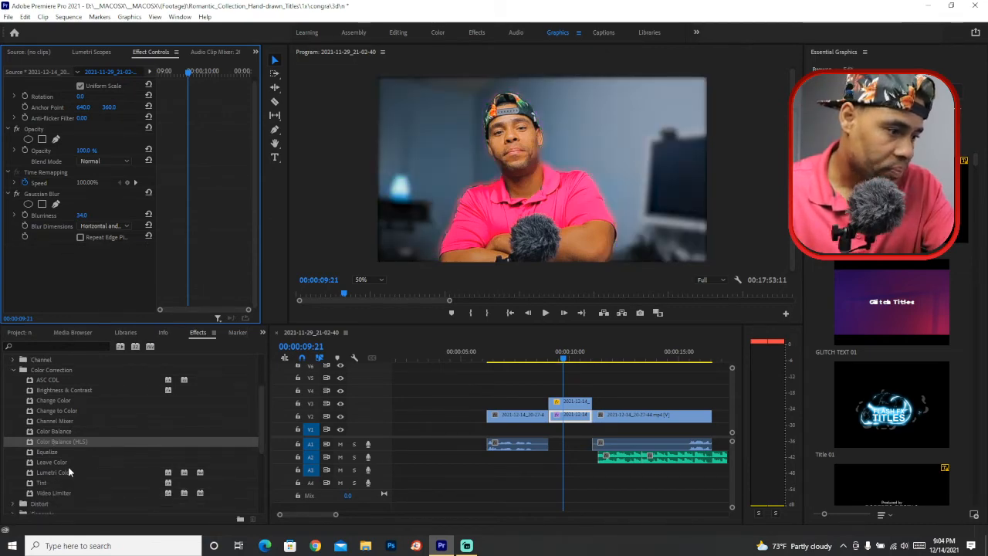
{"action": "left_click", "coordinate": [63, 472]}
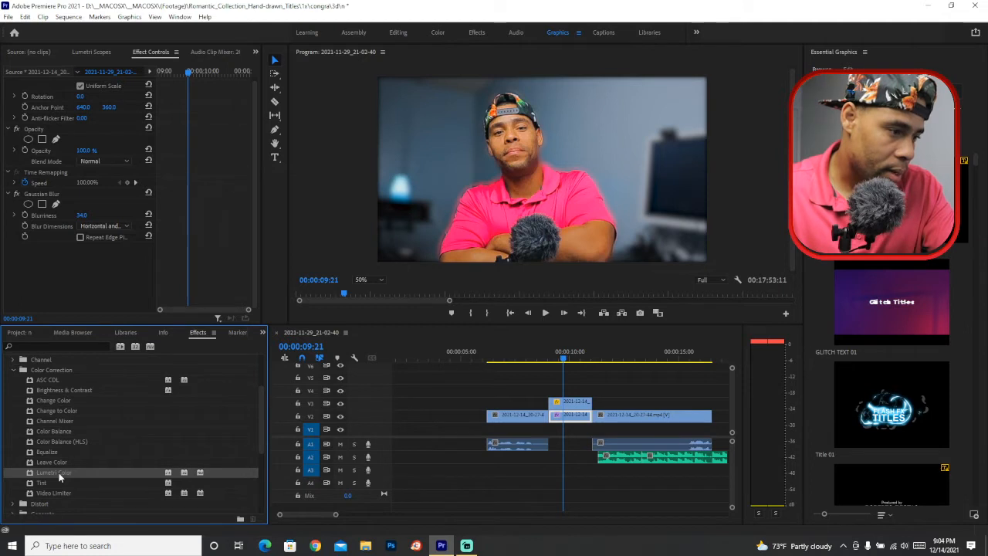
{"action": "left_click_drag", "start_coordinate": [61, 474], "coordinate": [66, 280]}
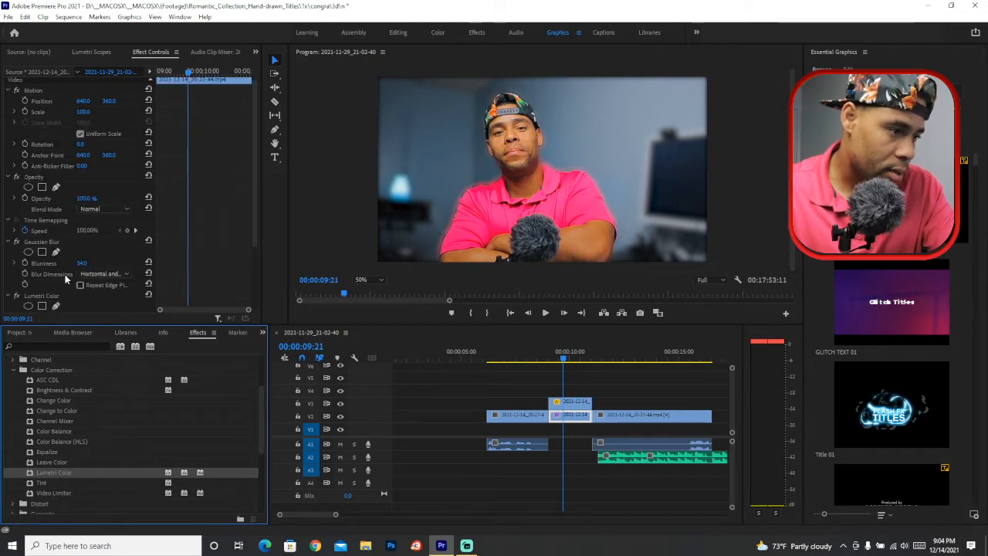
Step: In Lumetri Color's Creative adjustments, set Vibrance to -100 and lower Saturation to turn the blurred background black and white
{"action": "left_click_drag", "start_coordinate": [249, 213], "coordinate": [250, 289]}
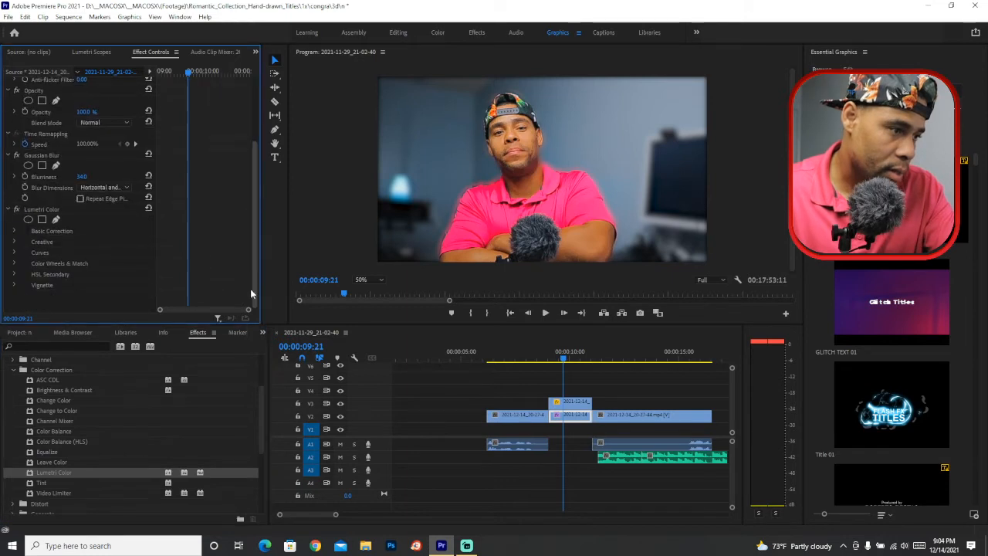
{"action": "left_click", "coordinate": [14, 242]}
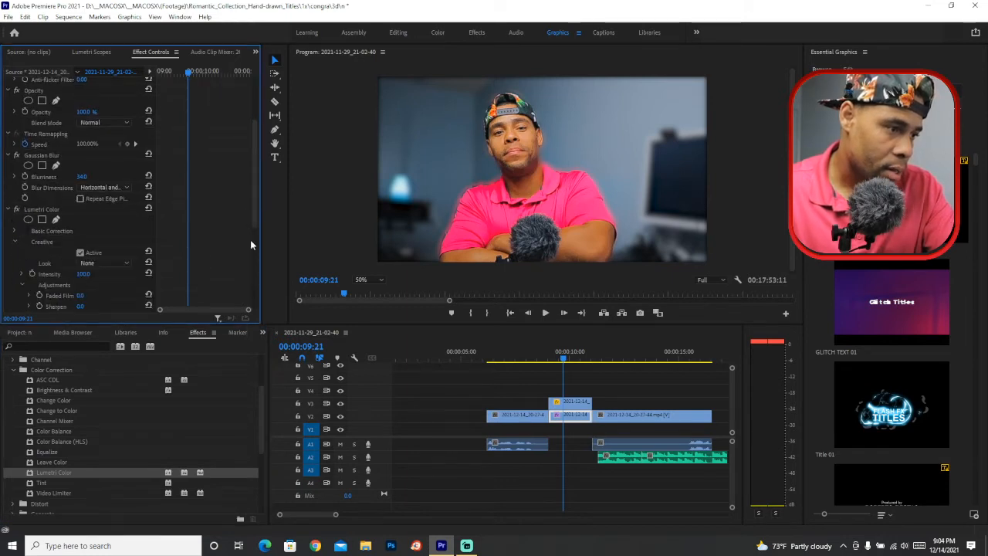
{"action": "left_click_drag", "start_coordinate": [256, 222], "coordinate": [257, 264]}
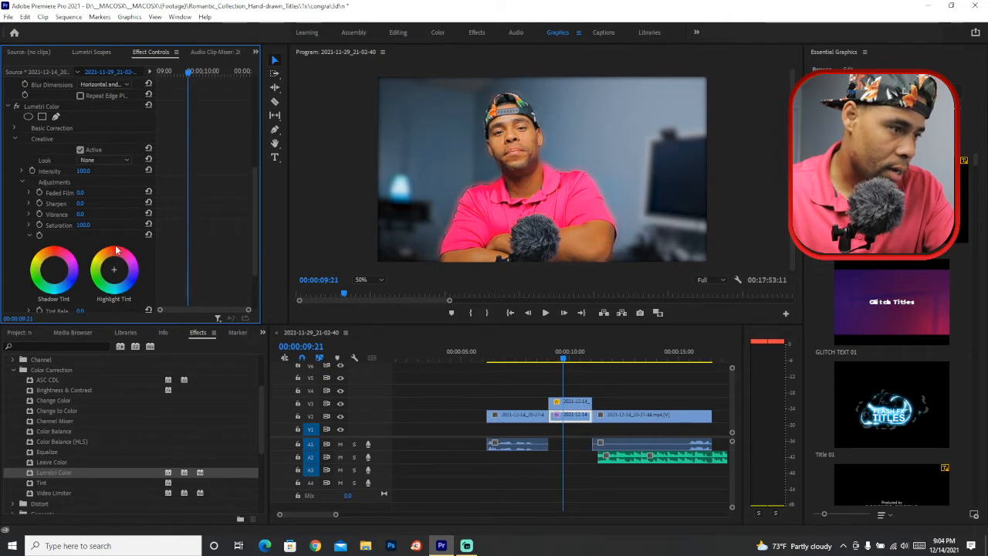
{"action": "left_click_drag", "start_coordinate": [80, 215], "coordinate": [3, 214]}
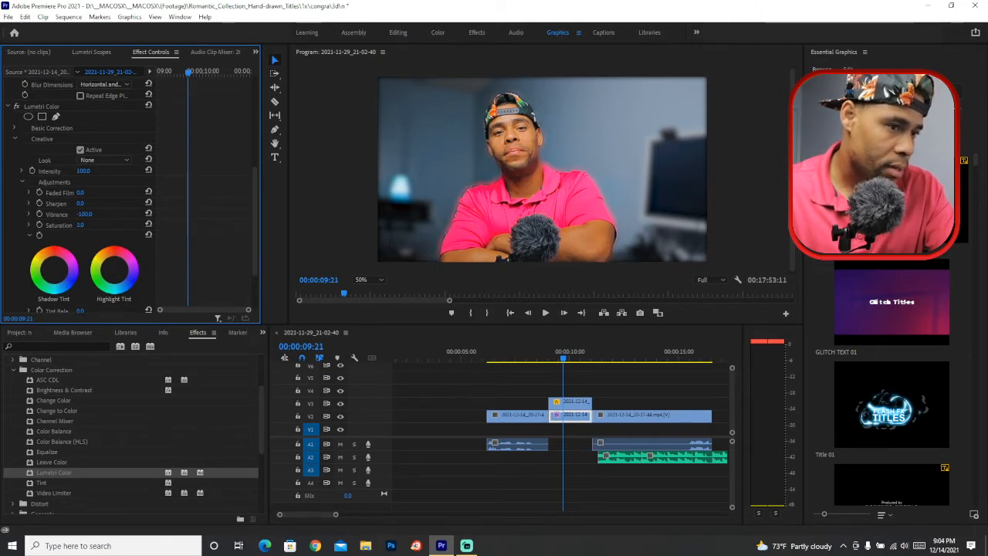
{"action": "left_click_drag", "start_coordinate": [83, 224], "coordinate": [8, 224]}
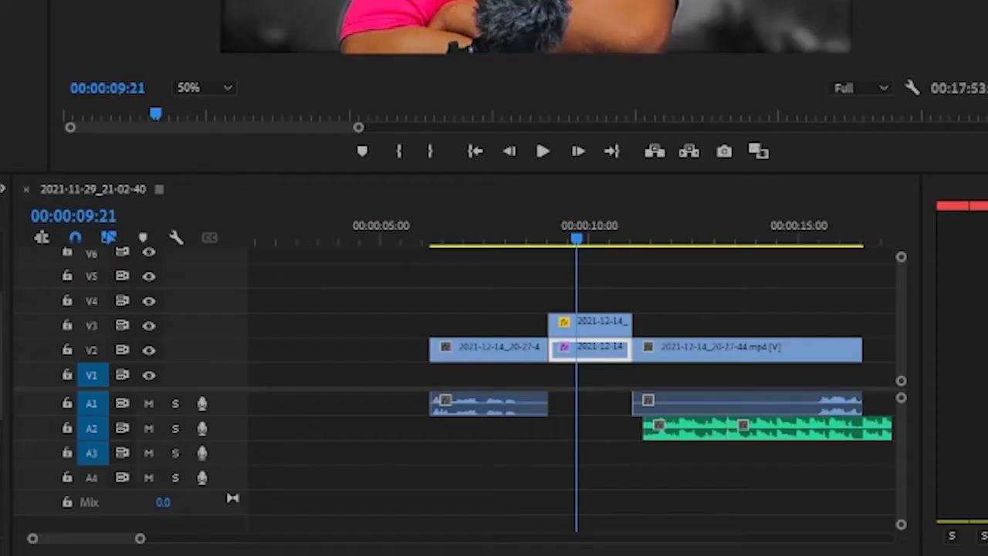
Step: Park the playhead inside the freeze frame at 00:00:09:14 and move the masked cutout clip from V3 up to V4
{"action": "key", "text": "shift+7"}
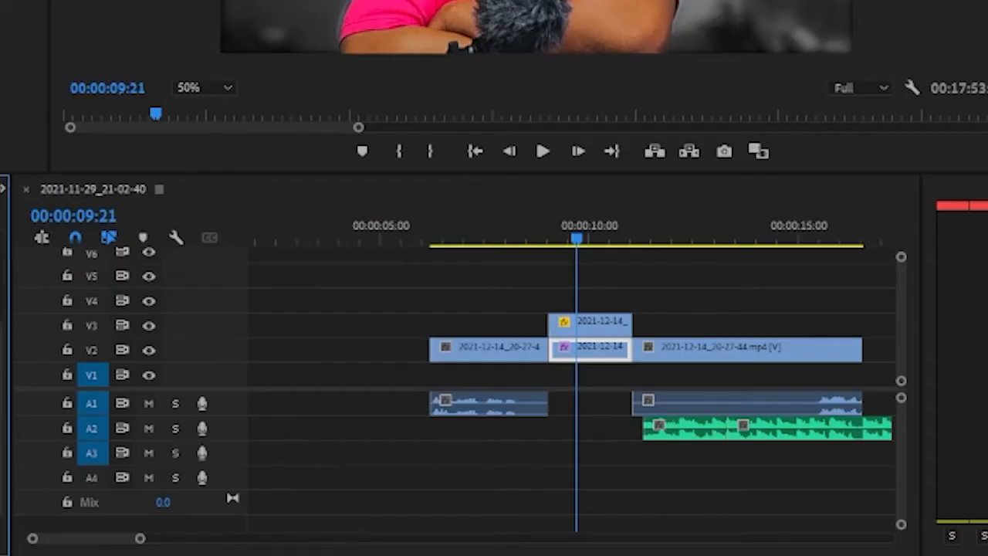
{"action": "left_click", "coordinate": [524, 230]}
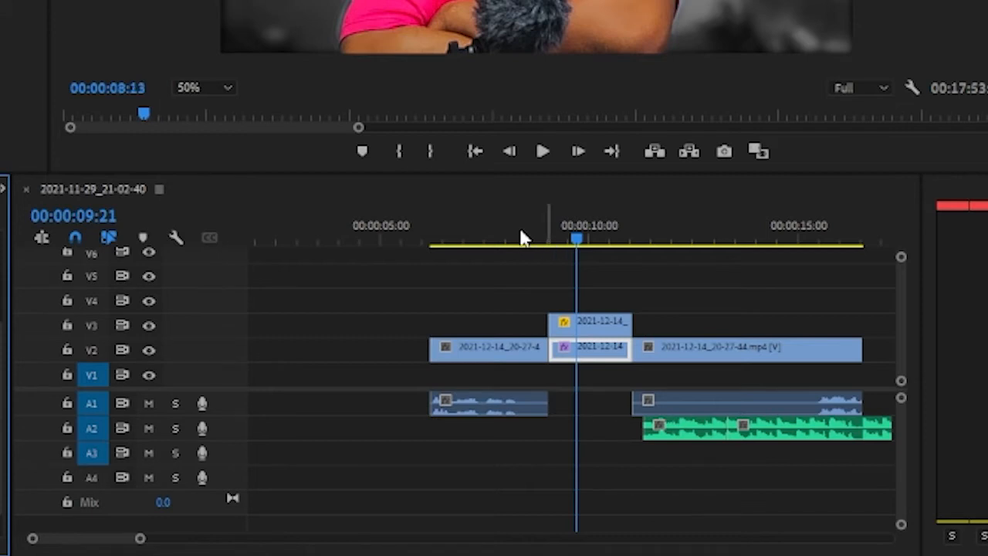
{"action": "left_click", "coordinate": [522, 238]}
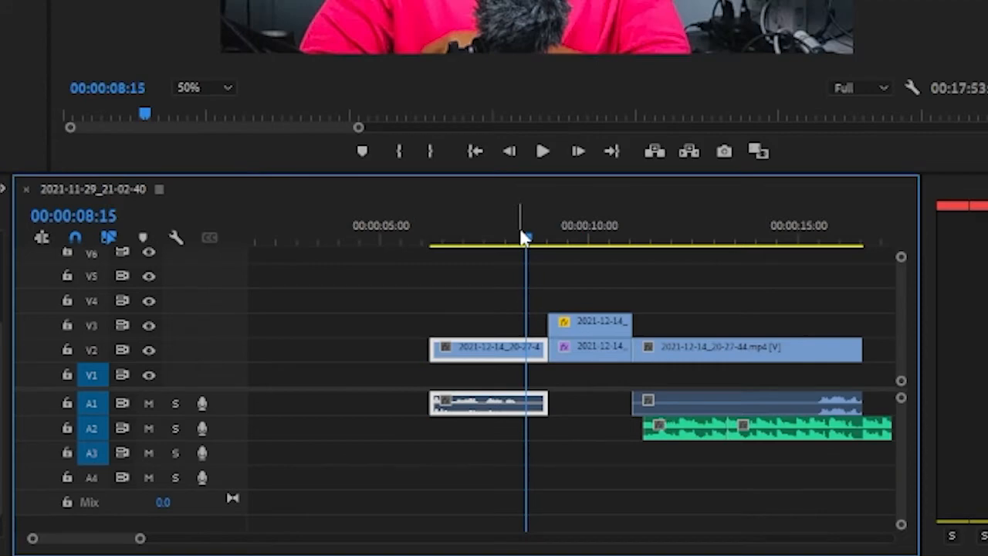
{"action": "left_click_drag", "start_coordinate": [536, 241], "coordinate": [570, 238]}
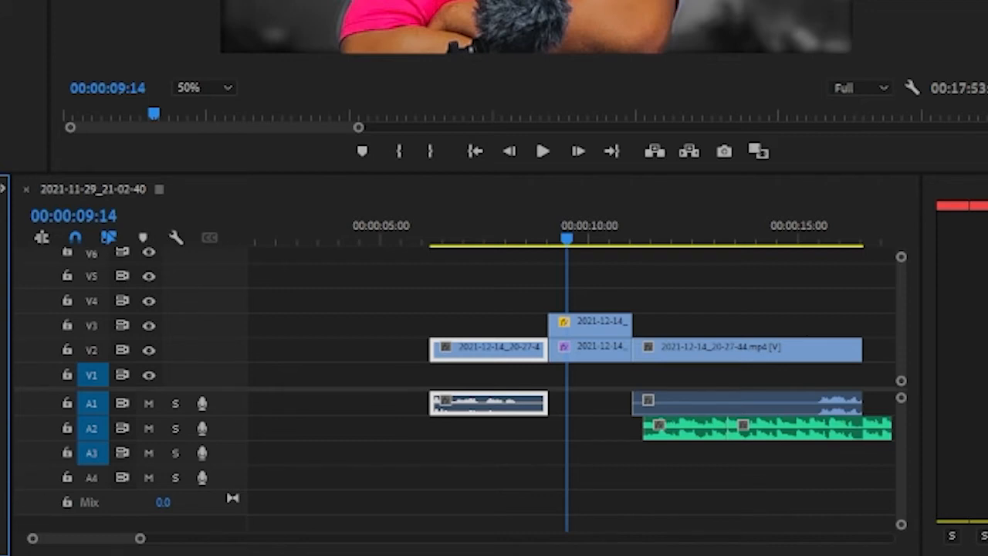
{"action": "left_click", "coordinate": [584, 321]}
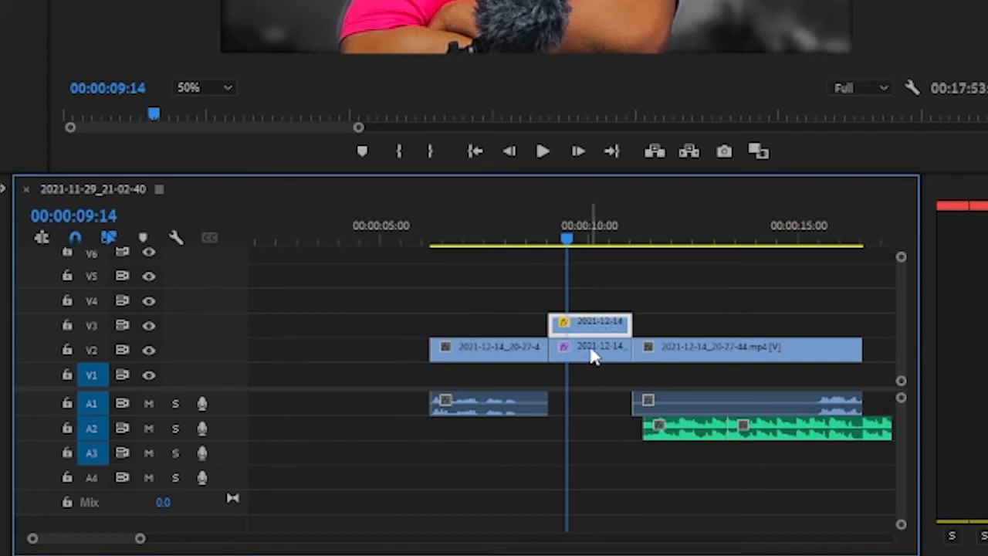
{"action": "left_click", "coordinate": [594, 355]}
{"action": "left_click", "coordinate": [588, 334]}
{"action": "left_click_drag", "start_coordinate": [586, 332], "coordinate": [590, 292]}
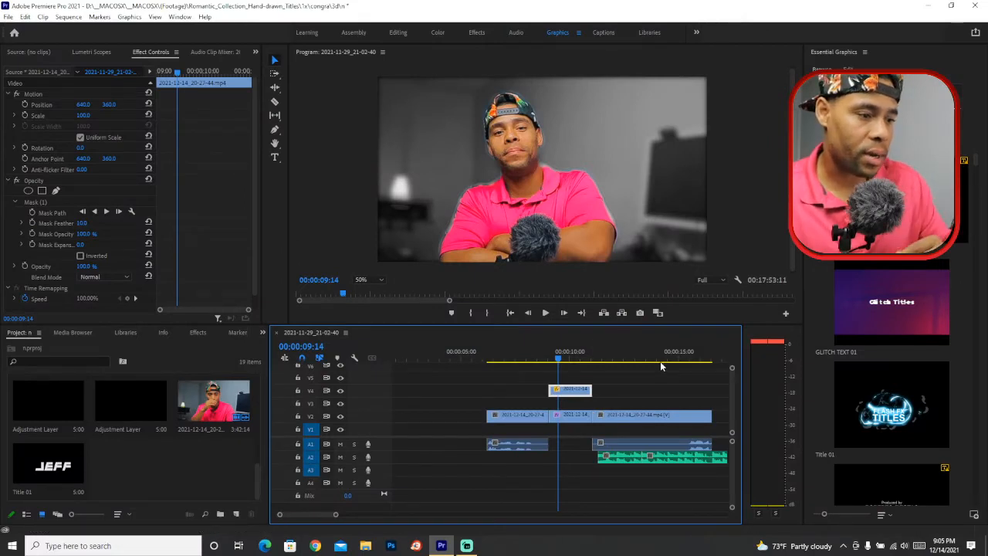
Step: Place Title 01 on V3 beneath the masked cutout and trim it to the length of the freeze frame
{"action": "left_click", "coordinate": [49, 471]}
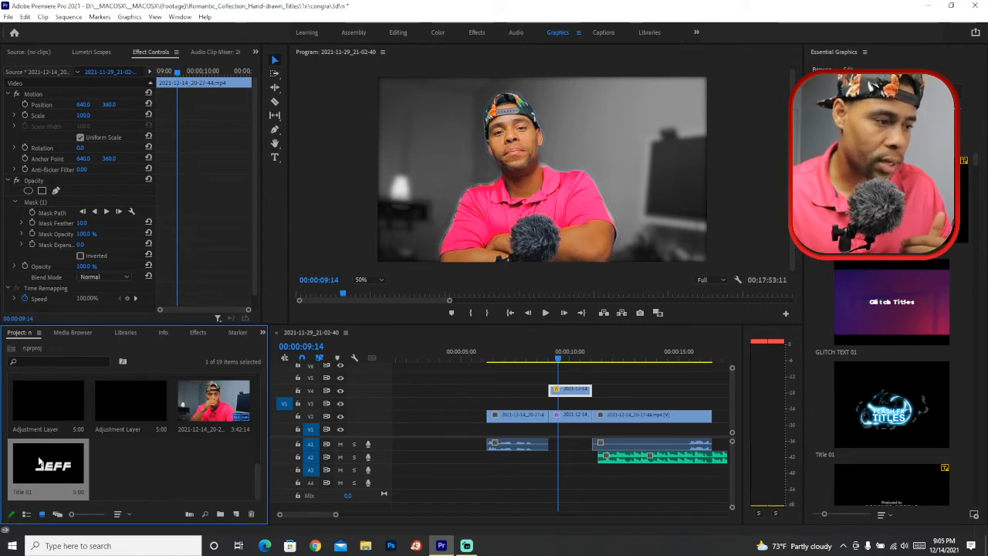
{"action": "left_click_drag", "start_coordinate": [43, 473], "coordinate": [554, 402]}
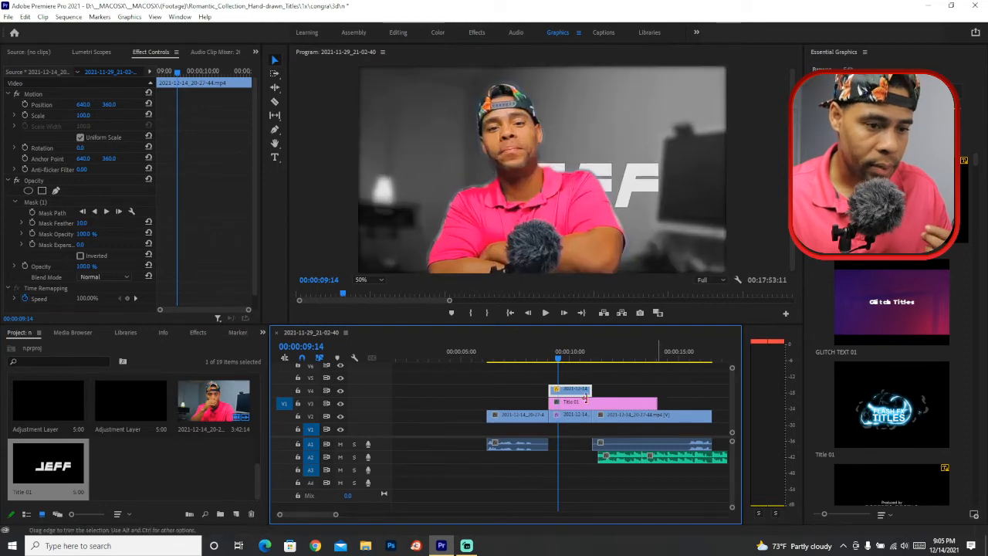
{"action": "left_click_drag", "start_coordinate": [595, 398], "coordinate": [592, 398]}
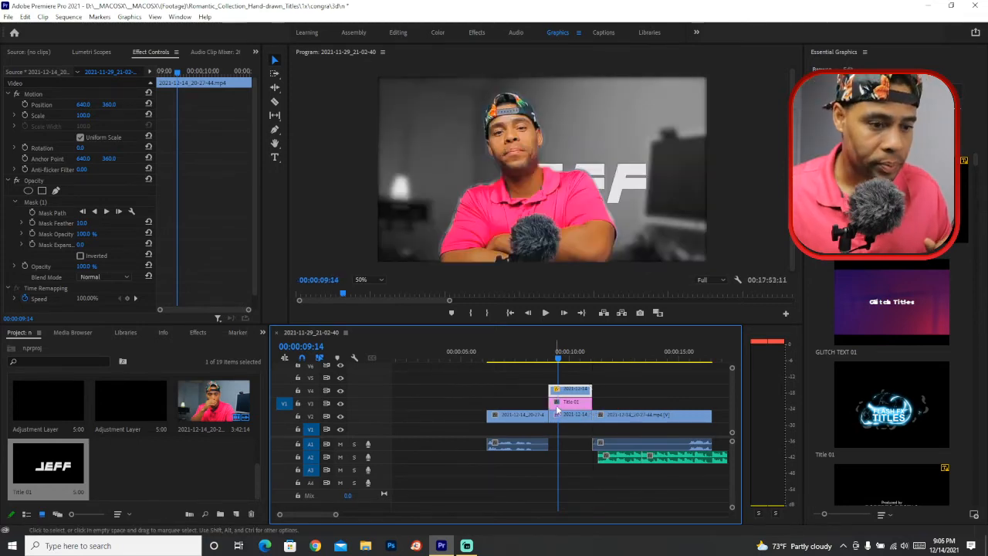
Step: At the start of Title 01, set its Position to 210, 144 and turn on keyframing for Position and Scale
{"action": "left_click", "coordinate": [569, 406]}
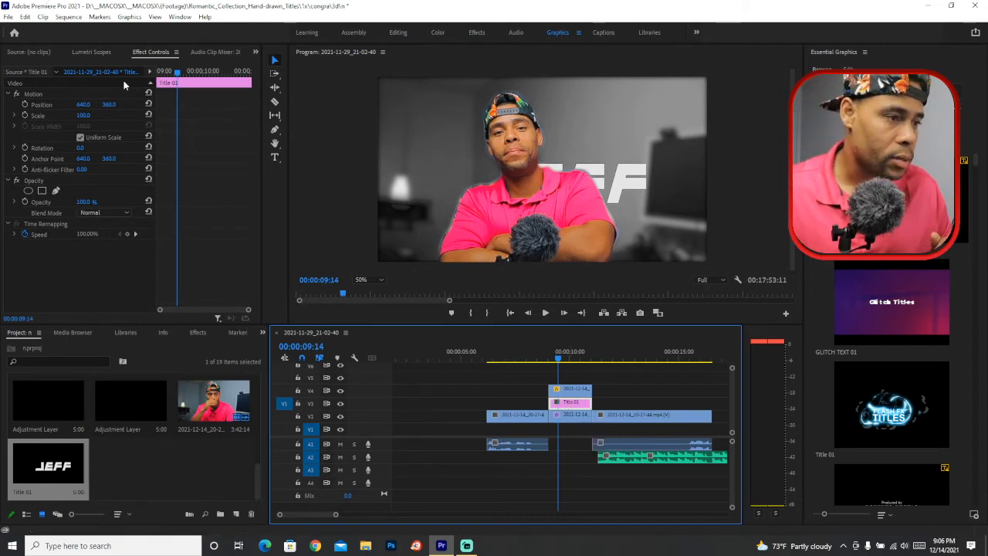
{"action": "left_click", "coordinate": [159, 71]}
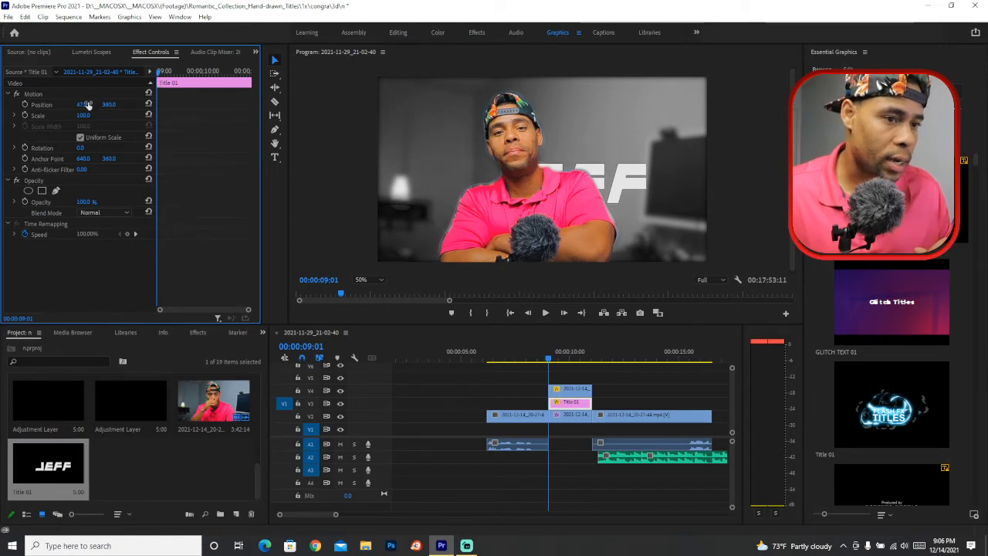
{"action": "left_click_drag", "start_coordinate": [84, 105], "coordinate": [80, 113]}
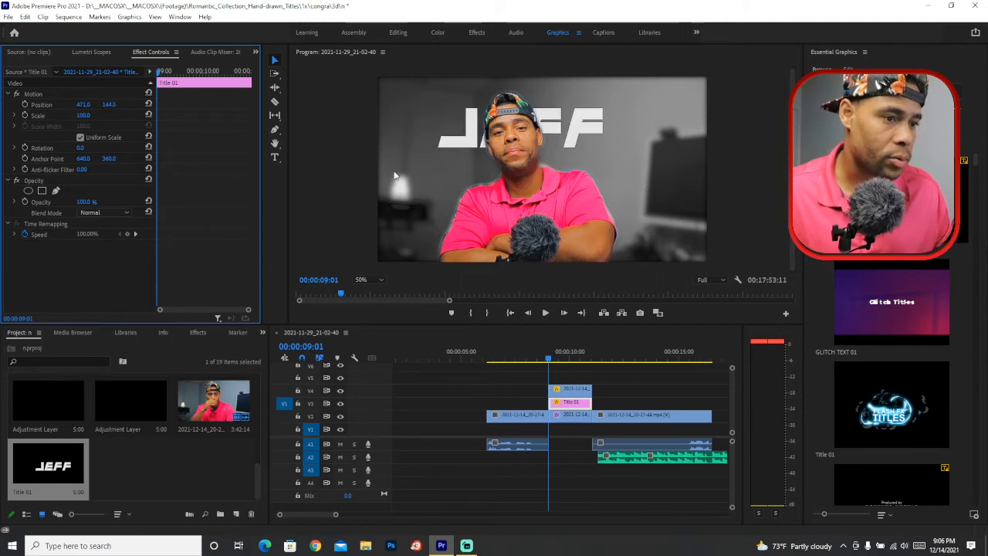
{"action": "left_click_drag", "start_coordinate": [89, 107], "coordinate": [15, 107]}
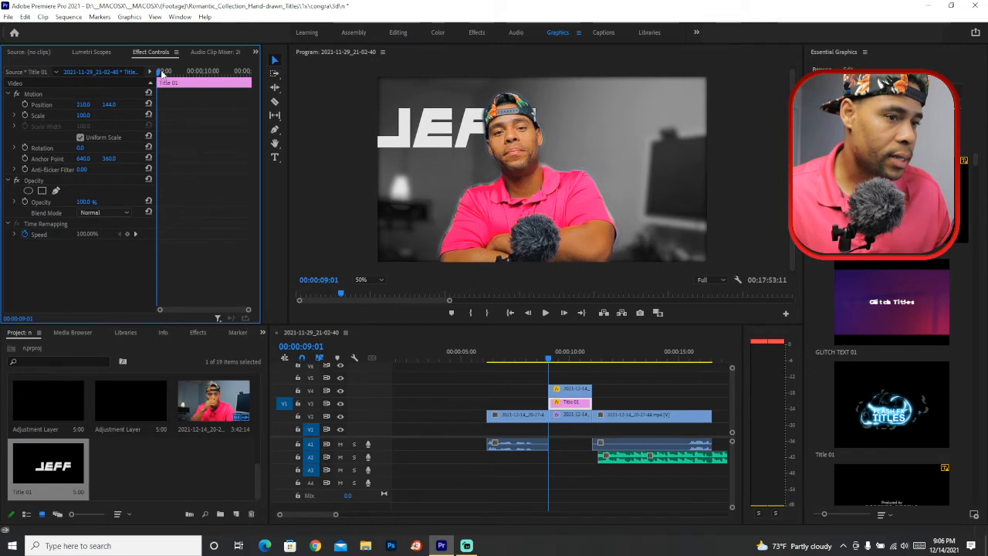
{"action": "left_click", "coordinate": [24, 115]}
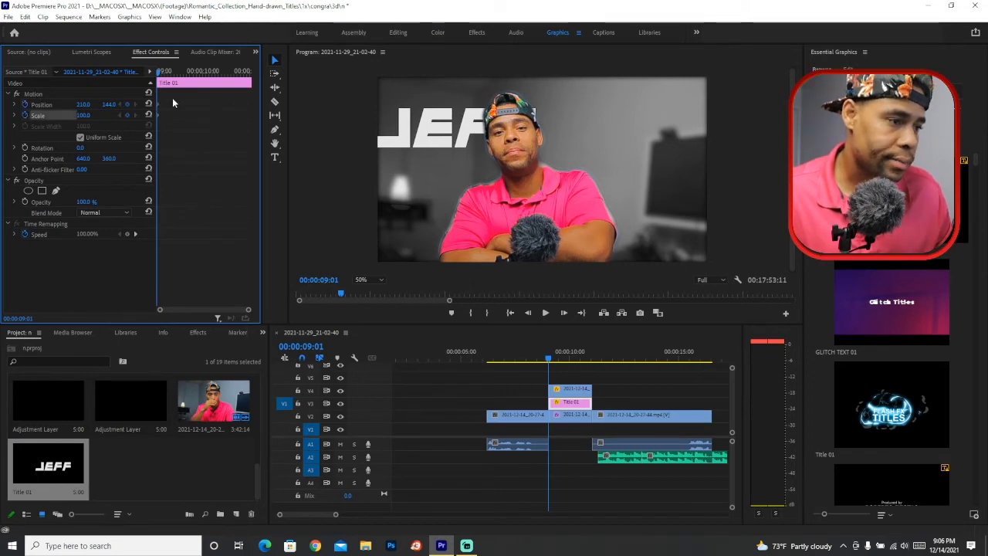
Step: Keyframe Title 01's horizontal Position to 3186 at 00:00:10:29 and to -759 at the clip's start
{"action": "left_click_drag", "start_coordinate": [162, 72], "coordinate": [249, 70]}
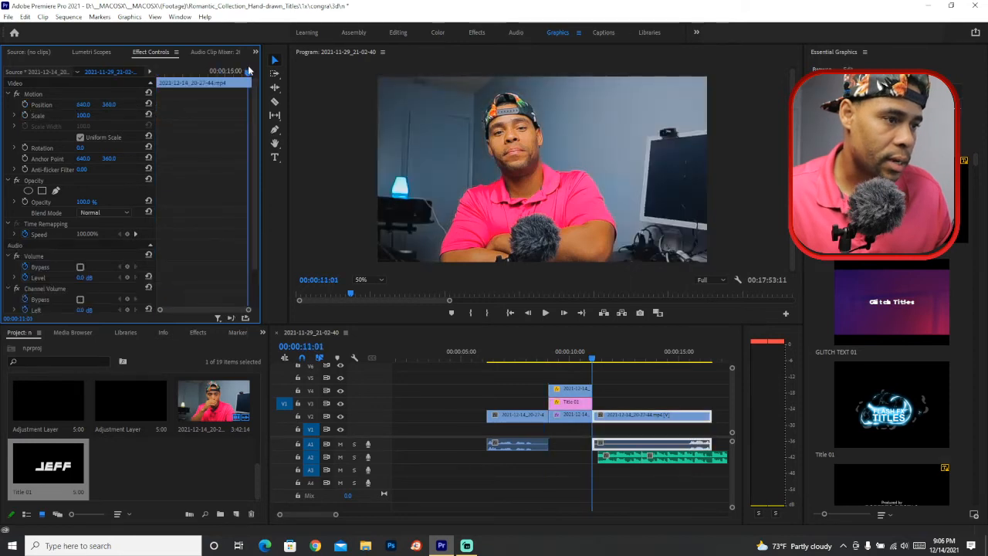
{"action": "left_click", "coordinate": [594, 357]}
{"action": "left_click_drag", "start_coordinate": [594, 357], "coordinate": [589, 357]}
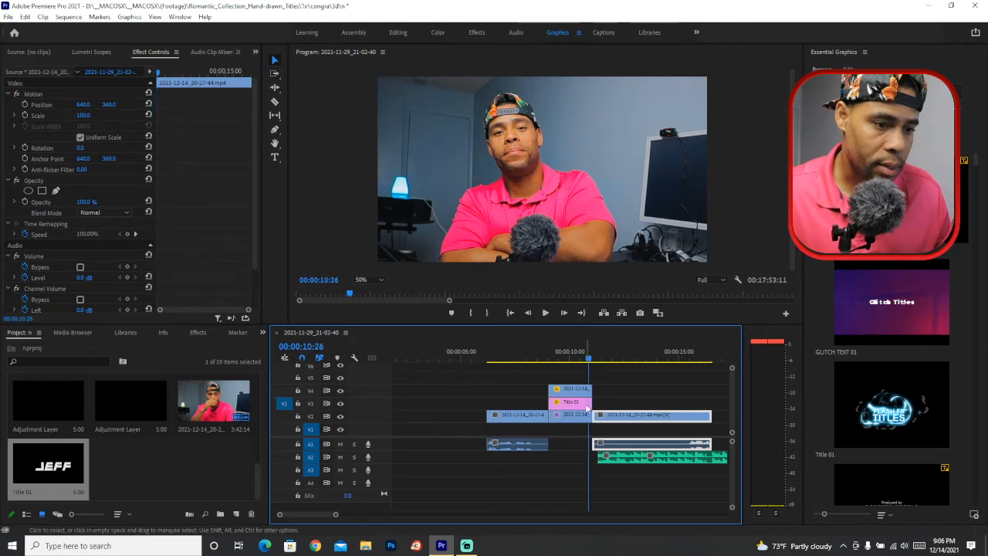
{"action": "left_click", "coordinate": [584, 404]}
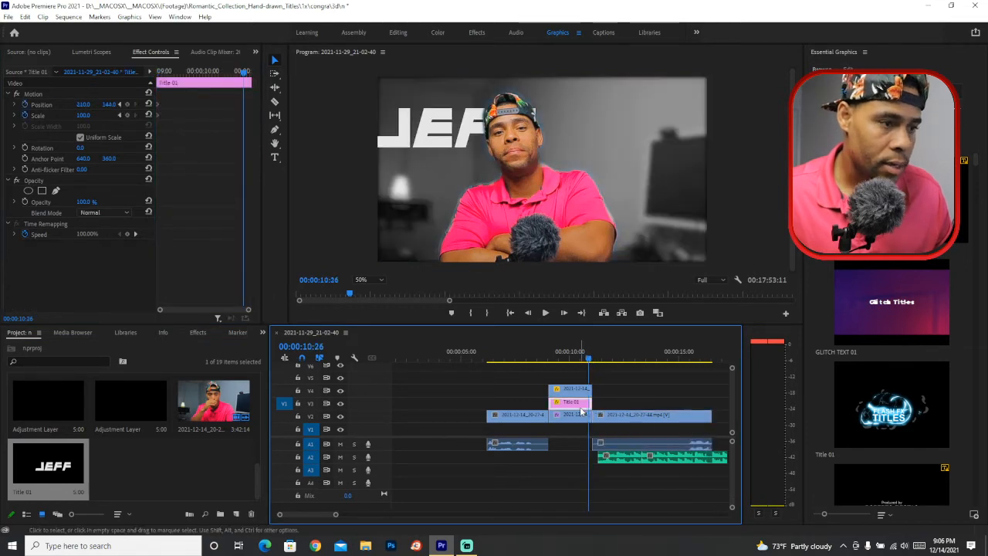
{"action": "left_click_drag", "start_coordinate": [245, 74], "coordinate": [251, 73]}
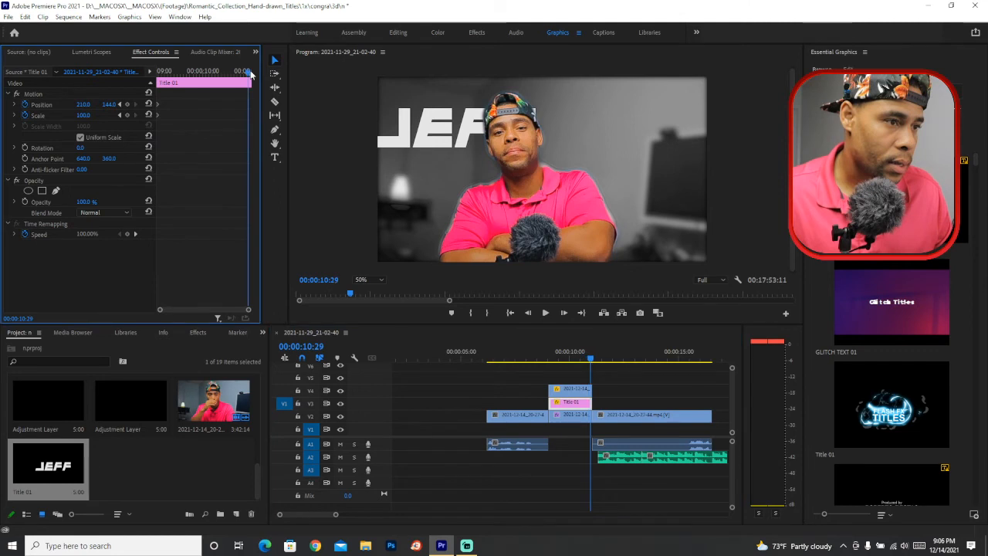
{"action": "left_click_drag", "start_coordinate": [83, 104], "coordinate": [987, 104]}
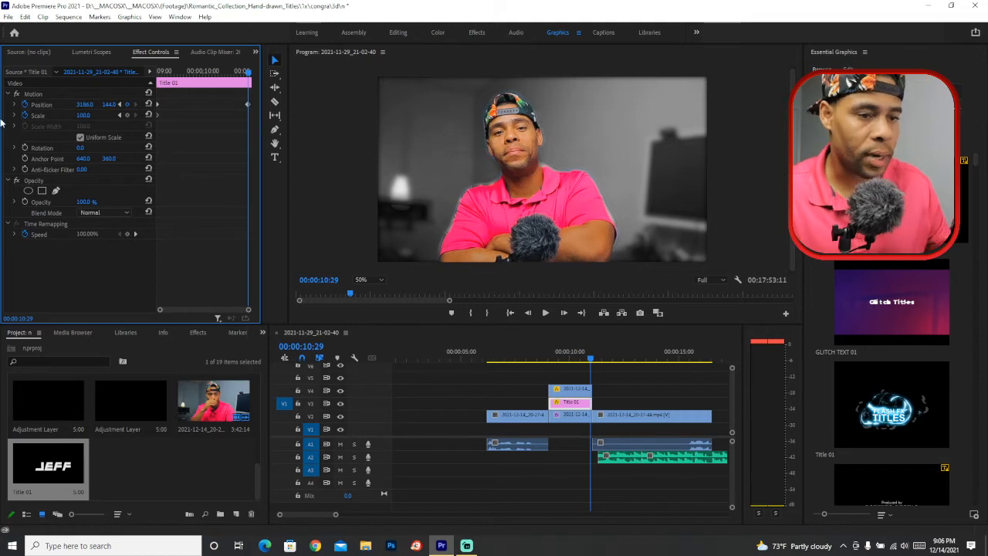
{"action": "left_click_drag", "start_coordinate": [167, 72], "coordinate": [144, 85]}
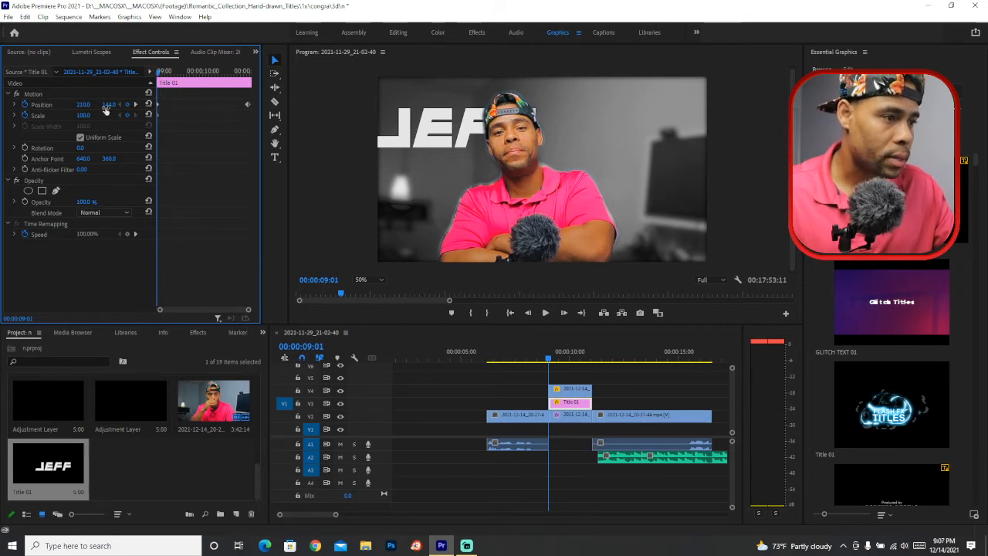
{"action": "left_click_drag", "start_coordinate": [85, 104], "coordinate": [94, 103]}
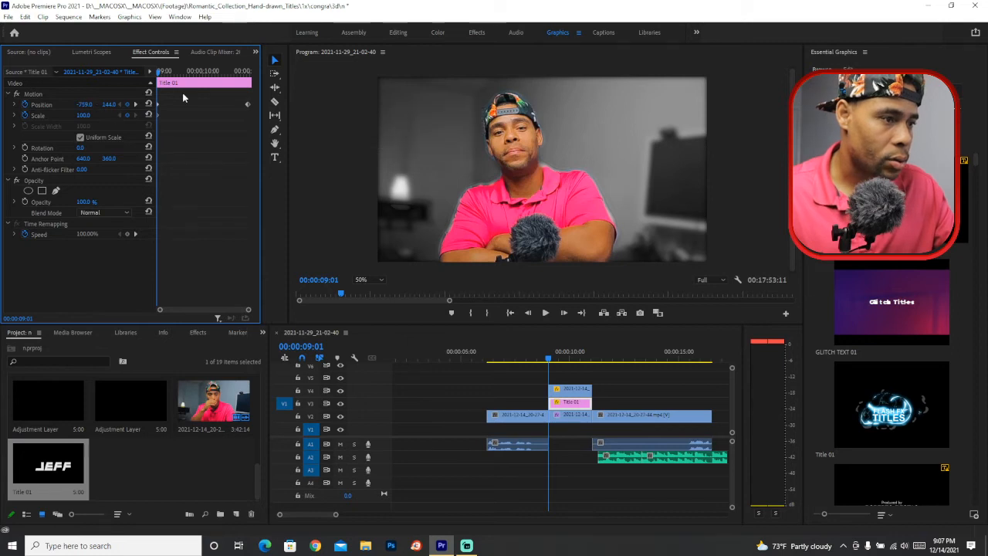
Step: Play the sequence from just before the freeze frame to review the title animation behind the subject
{"action": "left_click", "coordinate": [532, 357]}
{"action": "left_click", "coordinate": [546, 312]}
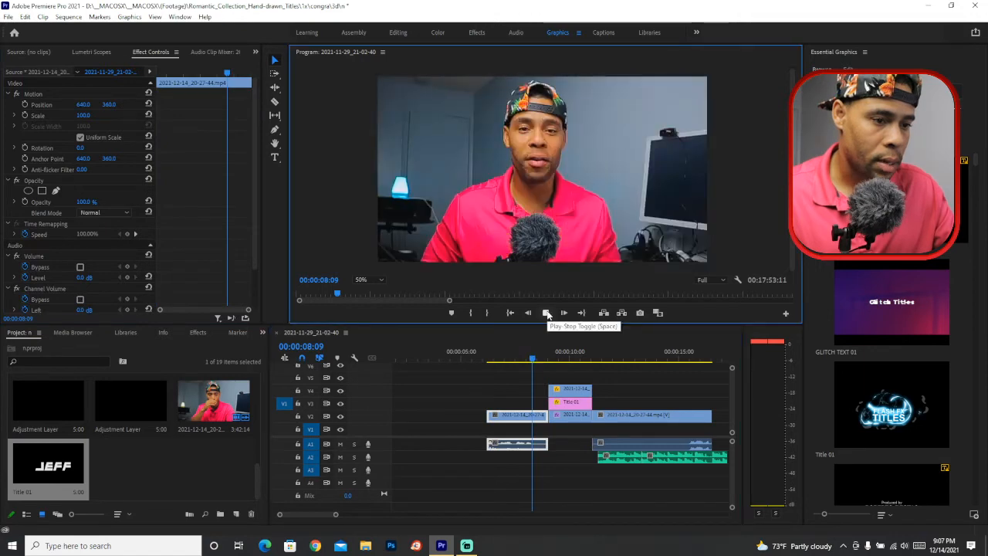
{"action": "left_click", "coordinate": [549, 360]}
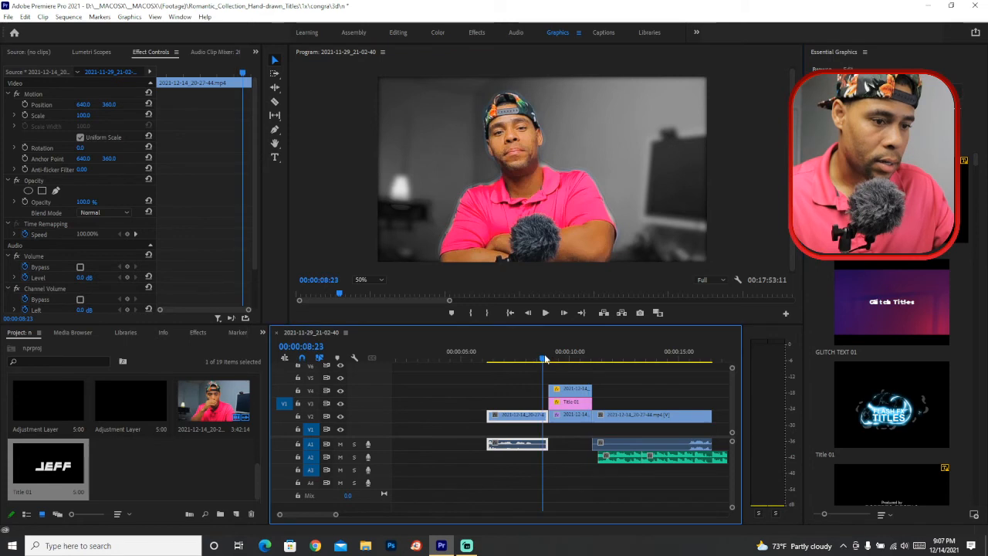
{"action": "key", "text": "space"}
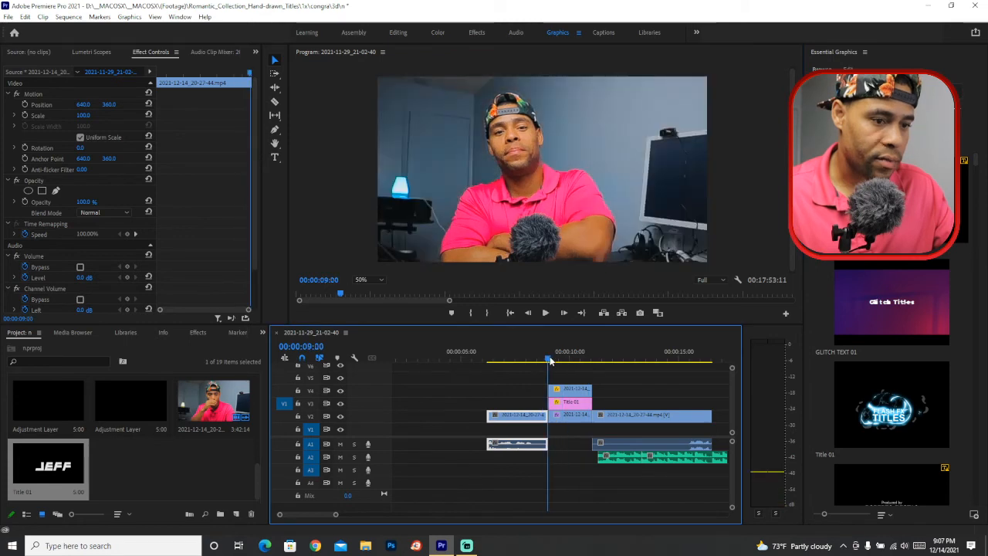
{"action": "mouse_move", "coordinate": [549, 360]}
{"action": "left_mouse_down"}
{"action": "mouse_move", "coordinate": [540, 361]}
{"action": "mouse_move", "coordinate": [558, 359]}
{"action": "mouse_move", "coordinate": [547, 362]}
{"action": "left_mouse_up"}
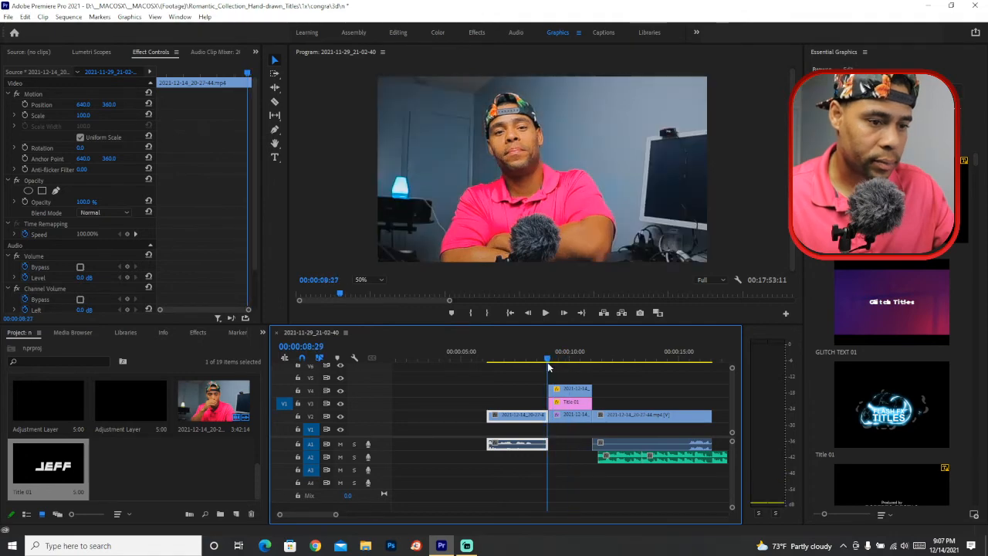
{"action": "key", "text": "space"}
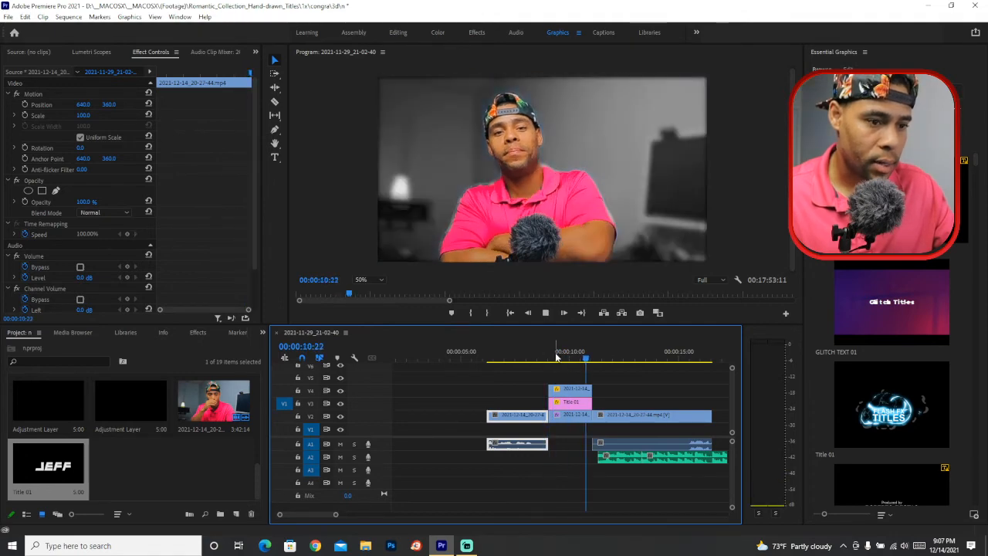
Step: Scrub and step frame by frame through the freeze frame to examine how fast the title crosses the picture
{"action": "left_click_drag", "start_coordinate": [556, 357], "coordinate": [574, 371]}
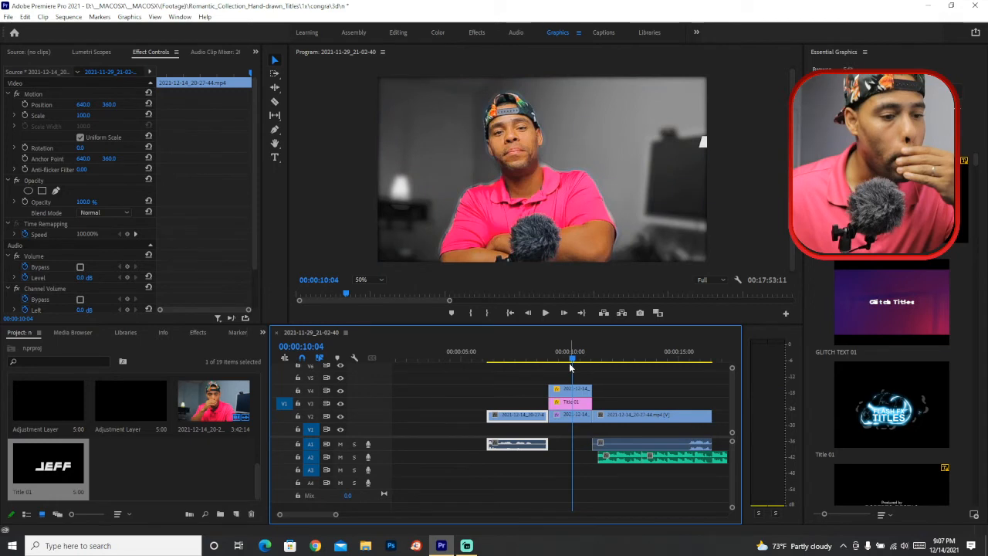
{"action": "key", "text": "Left"}
{"action": "key", "text": "Left"}
{"action": "left_click_drag", "start_coordinate": [573, 358], "coordinate": [553, 359]}
{"action": "mouse_move", "coordinate": [335, 515]}
{"action": "left_mouse_down"}
{"action": "mouse_move", "coordinate": [319, 517]}
{"action": "mouse_move", "coordinate": [359, 517]}
{"action": "mouse_move", "coordinate": [329, 514]}
{"action": "left_mouse_up"}
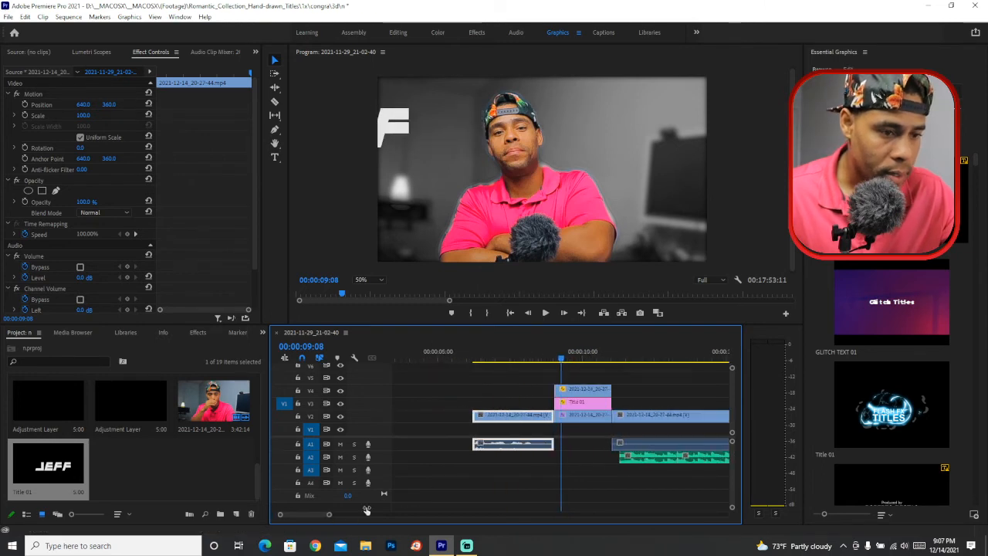
{"action": "left_click", "coordinate": [560, 360]}
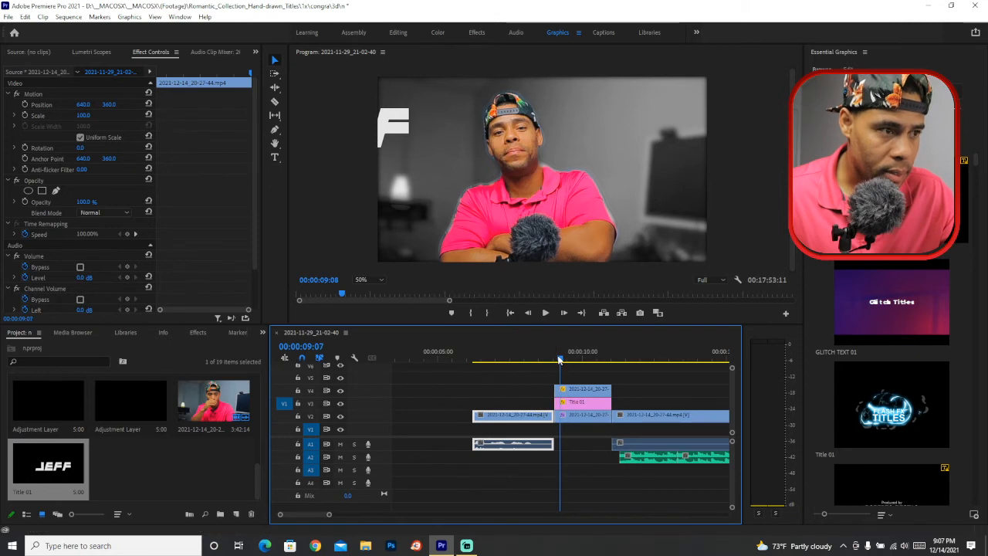
{"action": "left_click_drag", "start_coordinate": [559, 360], "coordinate": [553, 355]}
{"action": "key", "text": "space"}
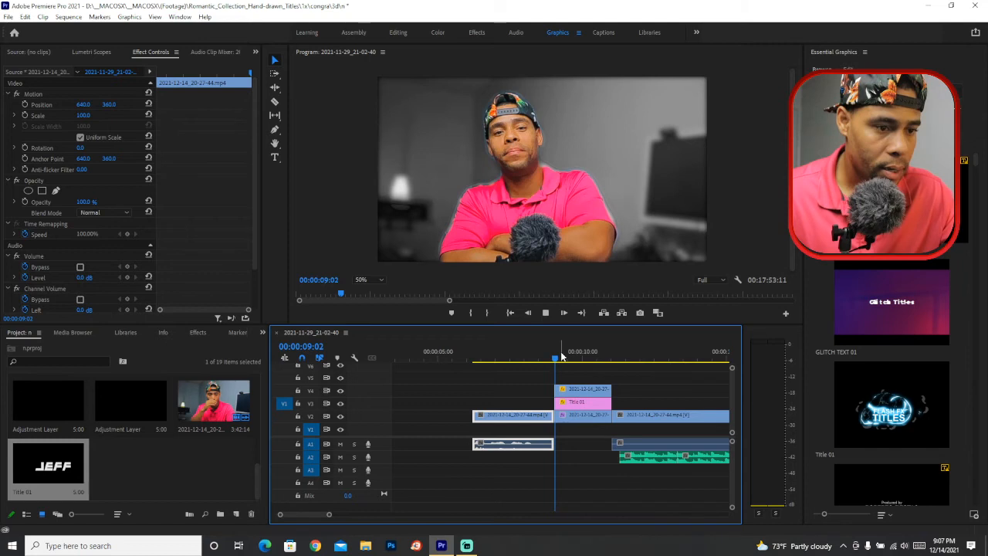
{"action": "left_click", "coordinate": [583, 358]}
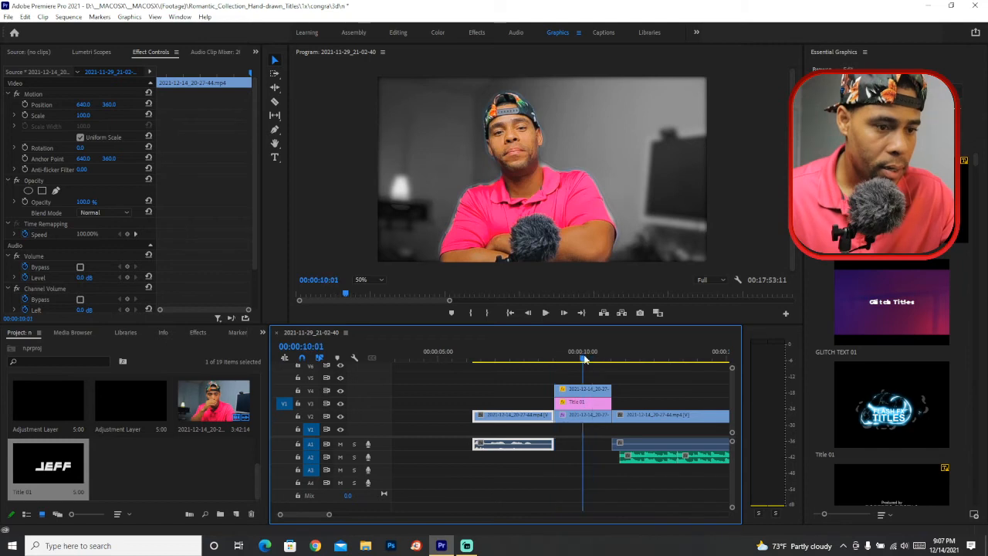
{"action": "key", "text": "Left"}
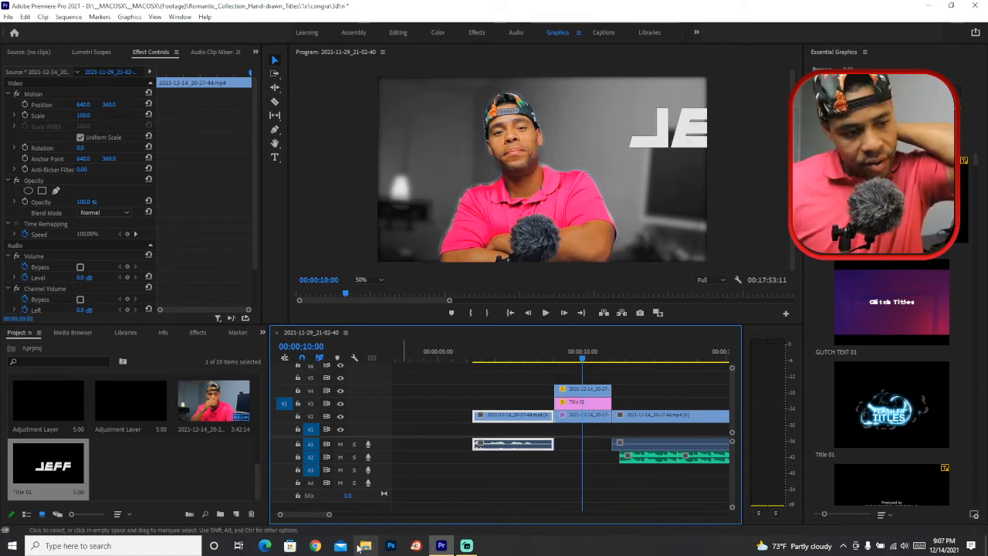
Step: Shift the video clip after the freeze frame, with its linked audio, later so that it starts at 00:00:12:11
{"action": "left_click_drag", "start_coordinate": [329, 514], "coordinate": [344, 515]}
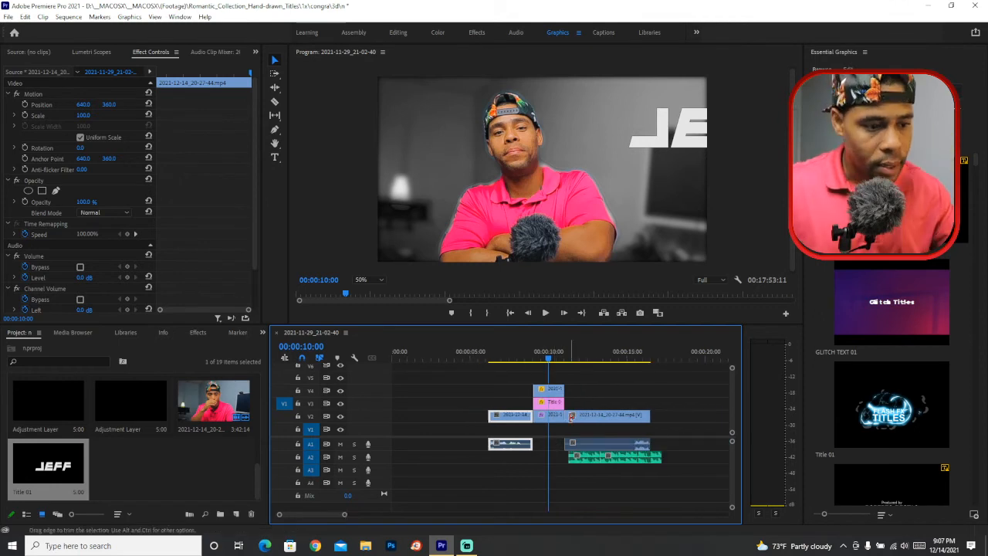
{"action": "left_click", "coordinate": [582, 418]}
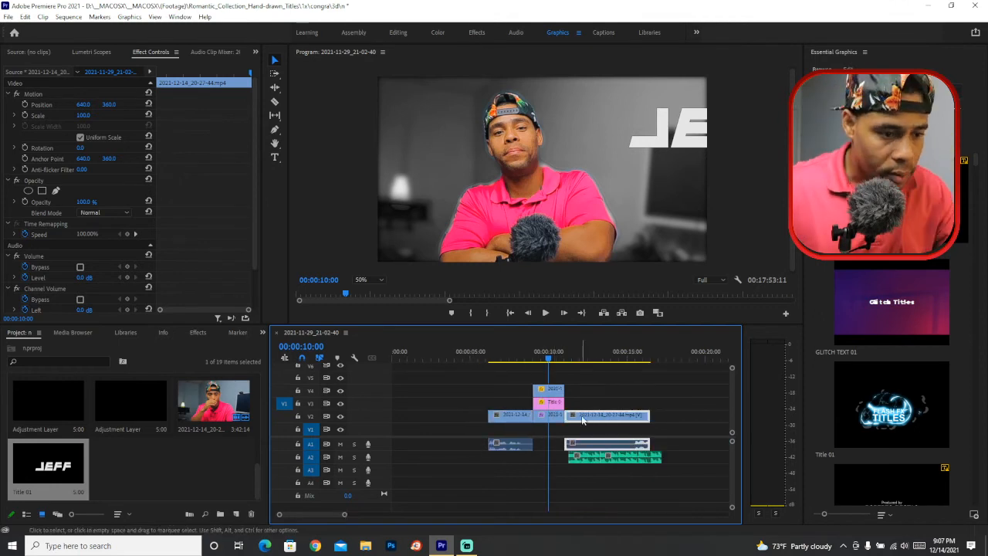
{"action": "left_click_drag", "start_coordinate": [582, 419], "coordinate": [595, 417]}
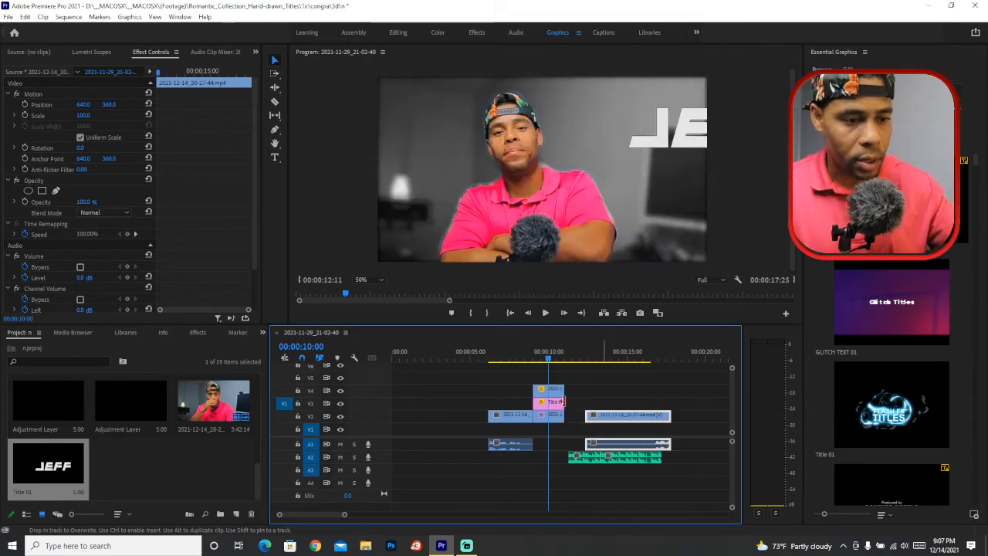
Step: Extend the V2 freeze frame, Title 01 and the V4 cutout by 00:00:01:10 to meet the start of the following clip
{"action": "left_click", "coordinate": [563, 401]}
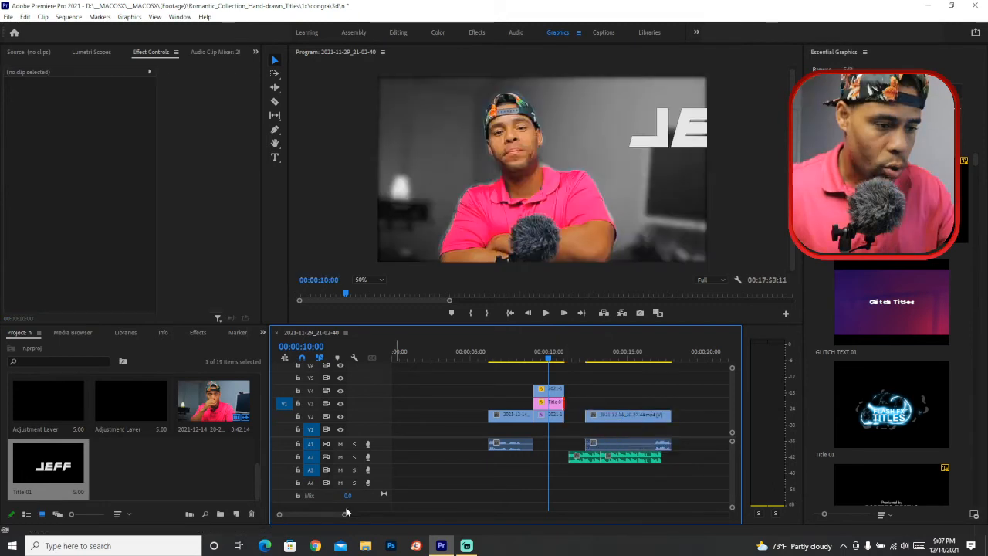
{"action": "left_click", "coordinate": [563, 415]}
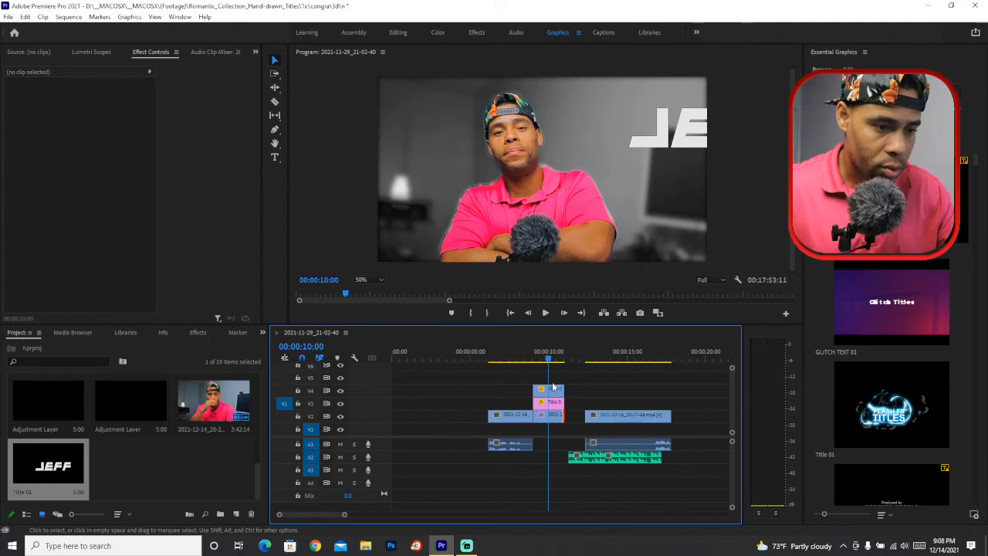
{"action": "left_click", "coordinate": [553, 417]}
{"action": "mouse_move", "coordinate": [563, 417]}
{"action": "left_mouse_down"}
{"action": "mouse_move", "coordinate": [579, 417]}
{"action": "mouse_move", "coordinate": [567, 407]}
{"action": "left_mouse_up"}
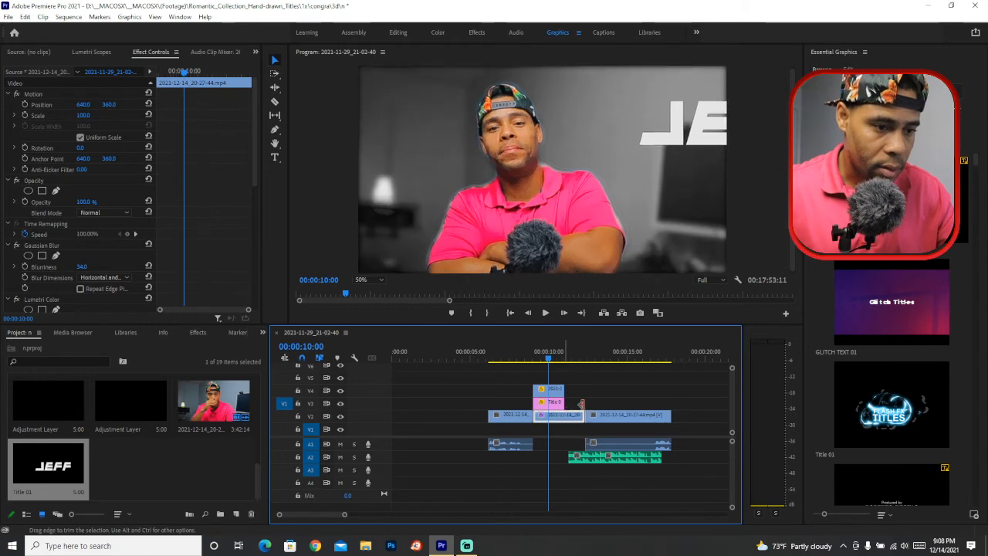
{"action": "mouse_move", "coordinate": [582, 404]}
{"action": "left_mouse_down"}
{"action": "mouse_move", "coordinate": [562, 391]}
{"action": "mouse_move", "coordinate": [581, 394]}
{"action": "left_mouse_up"}
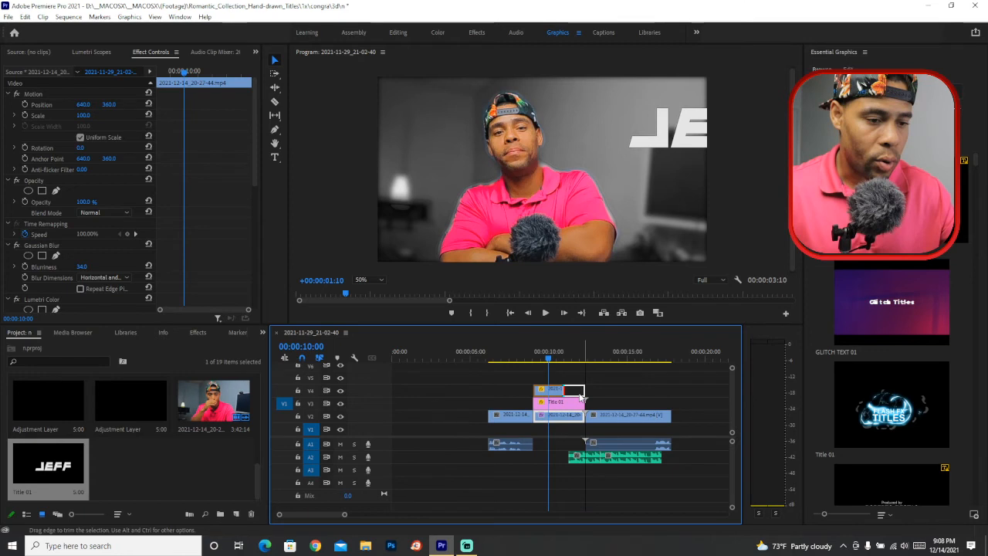
{"action": "left_click_drag", "start_coordinate": [580, 396], "coordinate": [582, 397]}
Step: Move Title 01's second Position keyframe to the end of the lengthened clip to slow its movement
{"action": "left_click", "coordinate": [552, 406]}
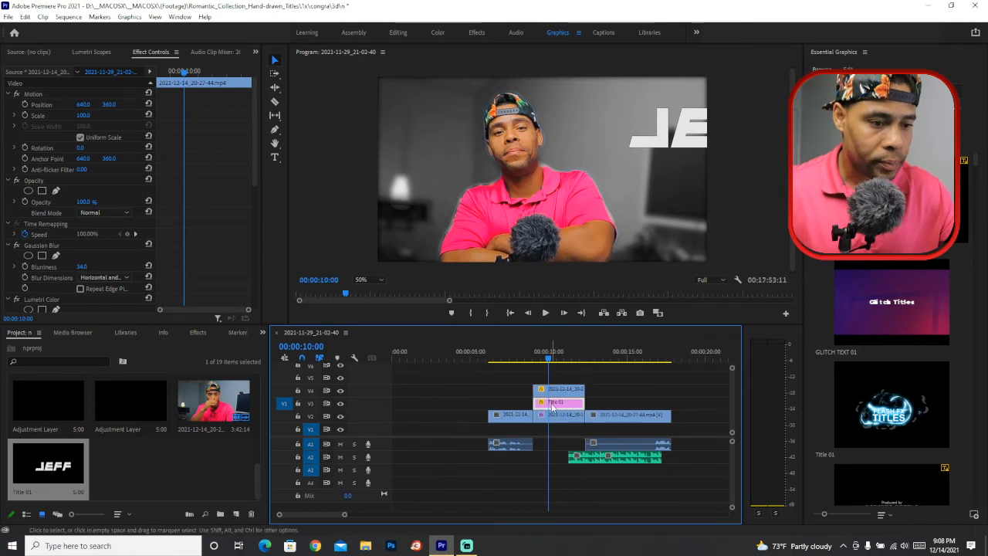
{"action": "left_click", "coordinate": [567, 404]}
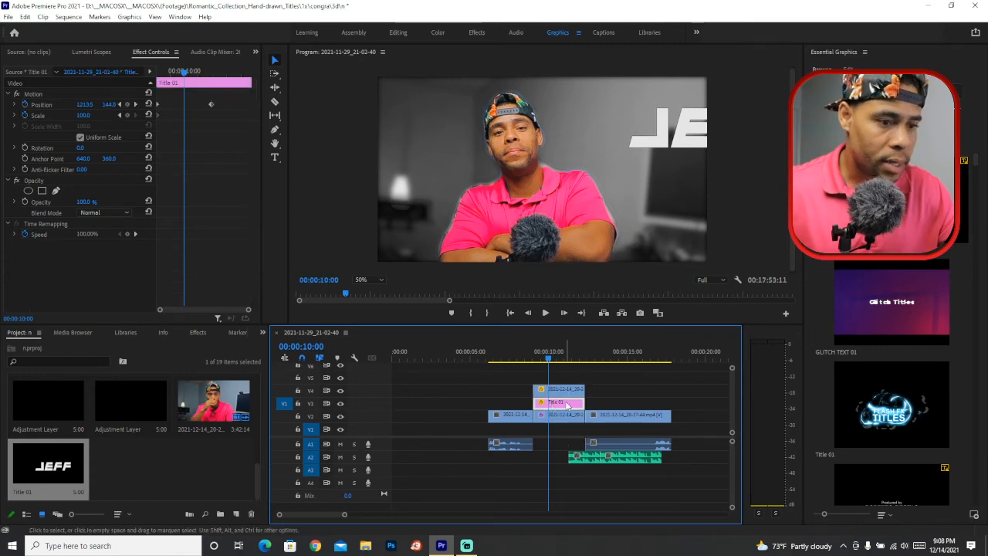
{"action": "left_click", "coordinate": [211, 105]}
{"action": "left_click_drag", "start_coordinate": [211, 105], "coordinate": [248, 103]}
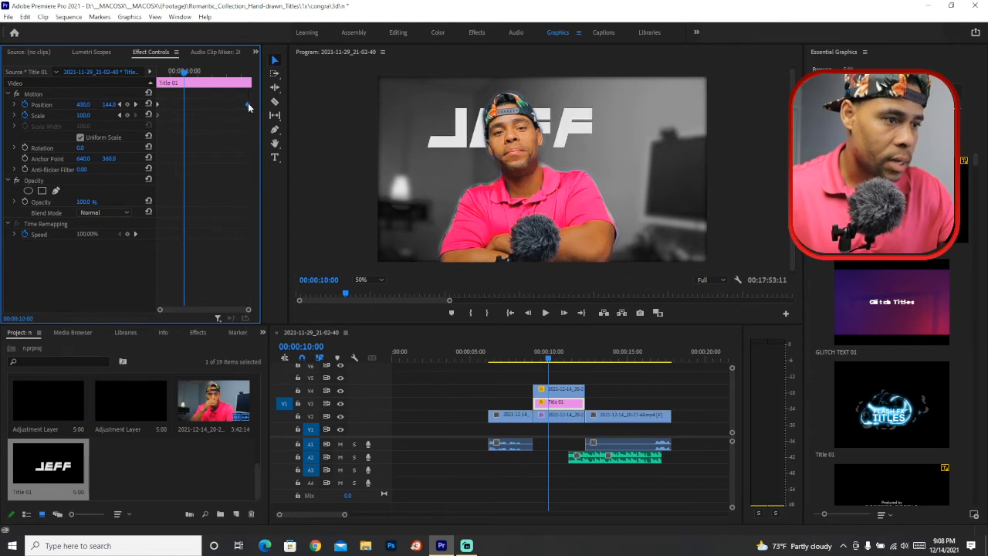
Step: Preview the retimed title movement across the freeze frame, starting from just before it
{"action": "left_click", "coordinate": [193, 72]}
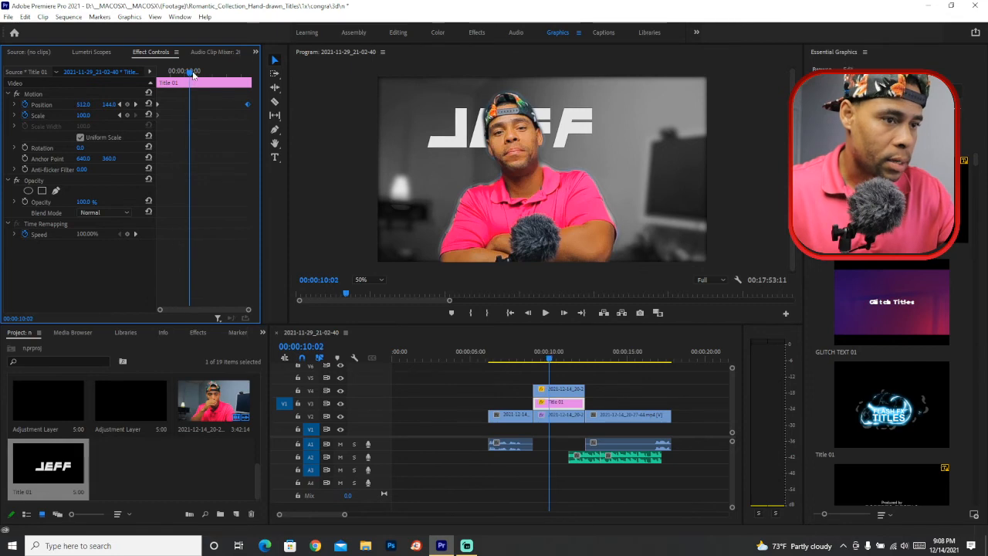
{"action": "left_click_drag", "start_coordinate": [193, 72], "coordinate": [166, 68]}
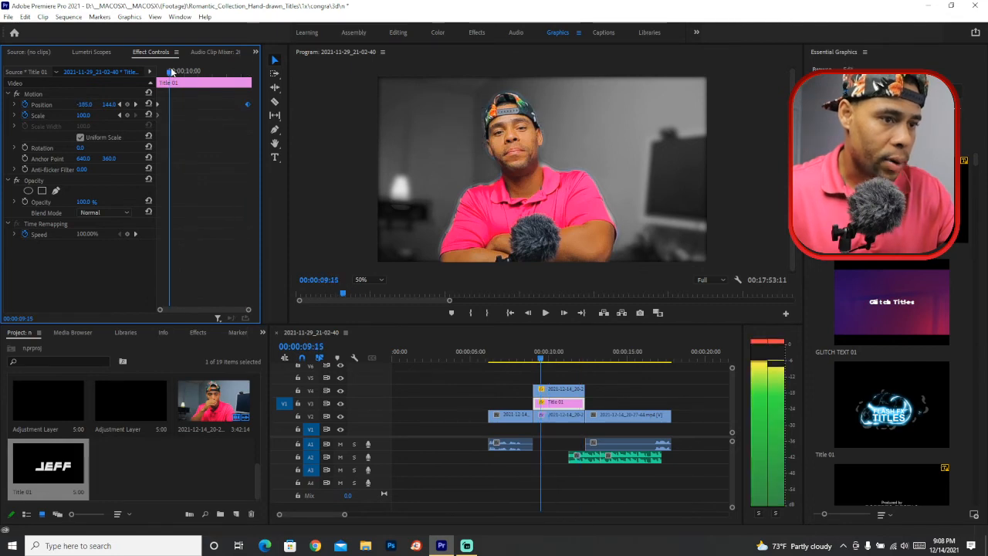
{"action": "left_click", "coordinate": [530, 359]}
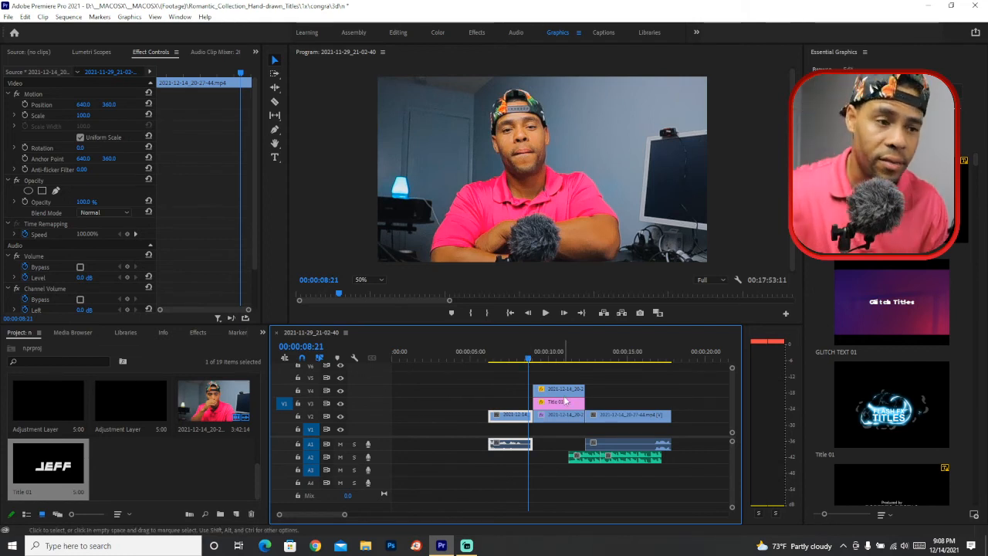
{"action": "left_click", "coordinate": [548, 348]}
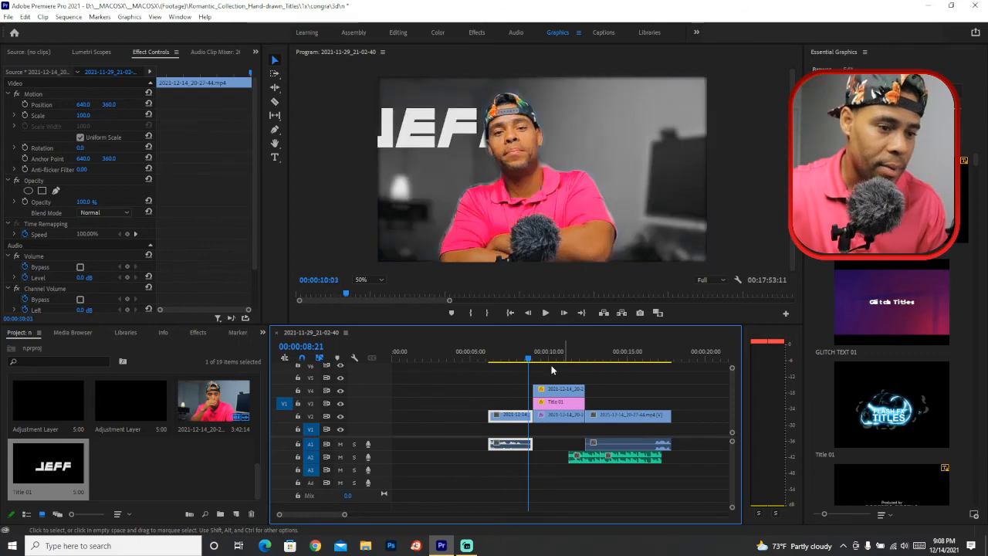